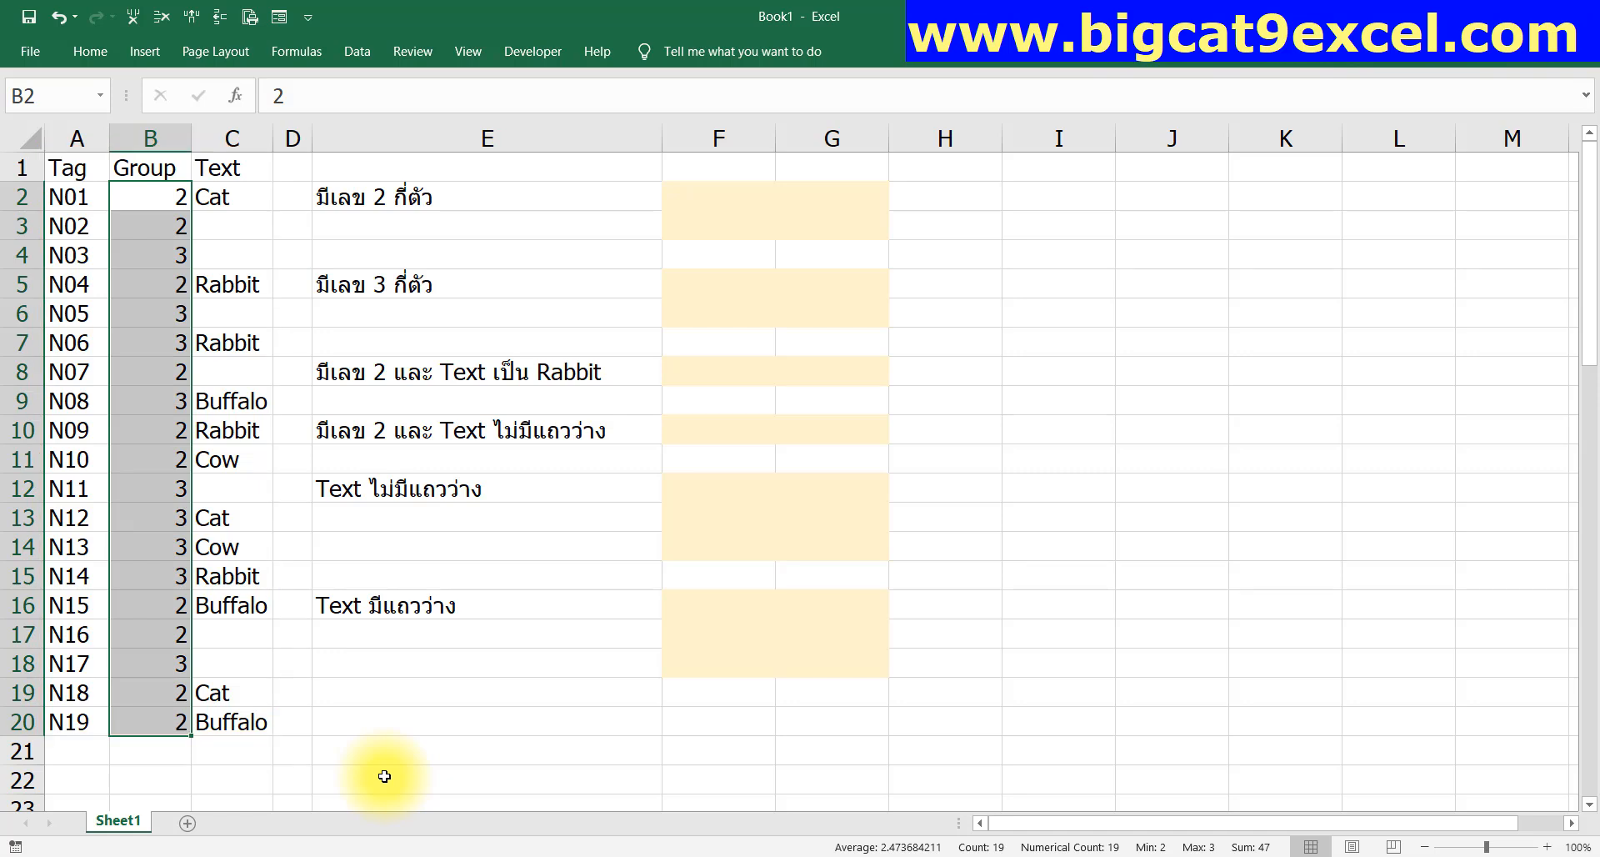
Enter =COUNTIF(B2:B20,2) in cell F2 to count the 2s in the Group column
{"action": "key", "text": "Right"}
{"action": "key", "text": "Right"}
{"action": "key", "text": "Right"}
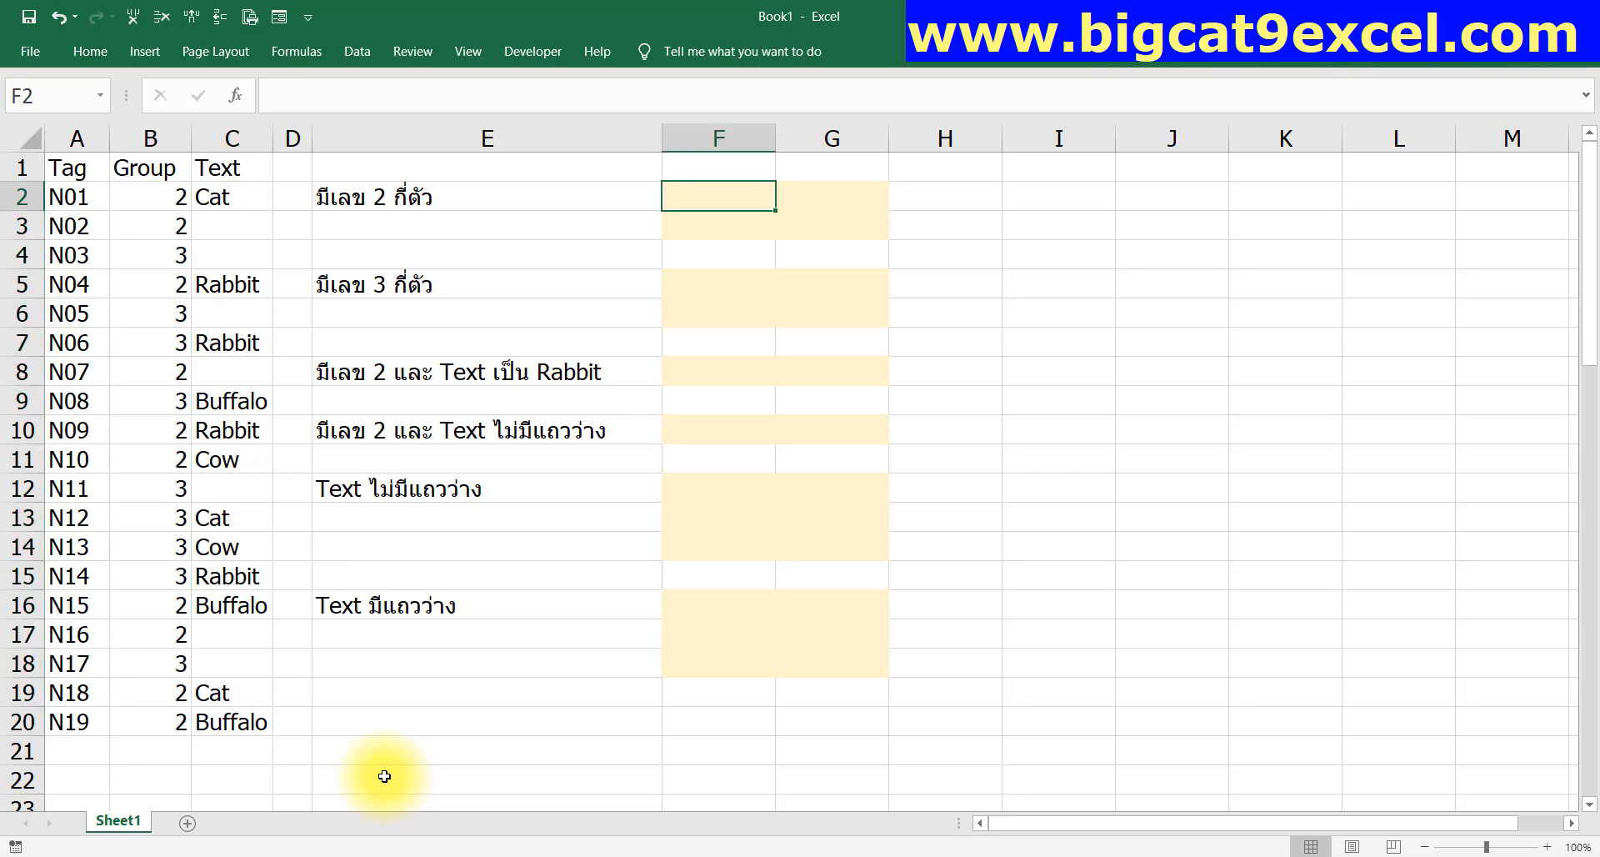
{"action": "type", "text": "="}
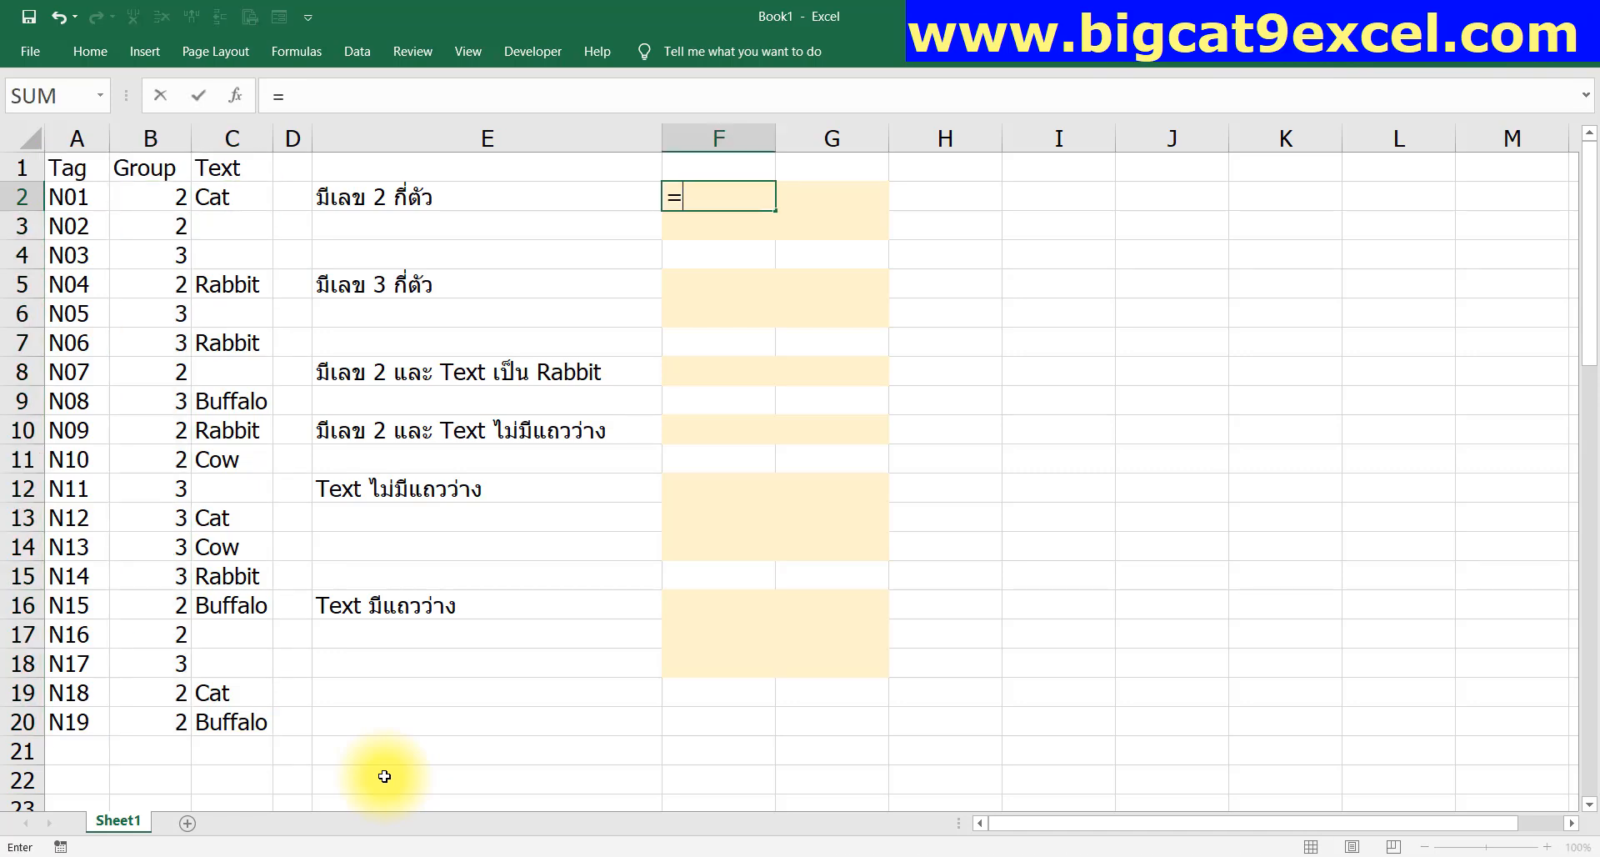
{"action": "type", "text": "COUNTIF("}
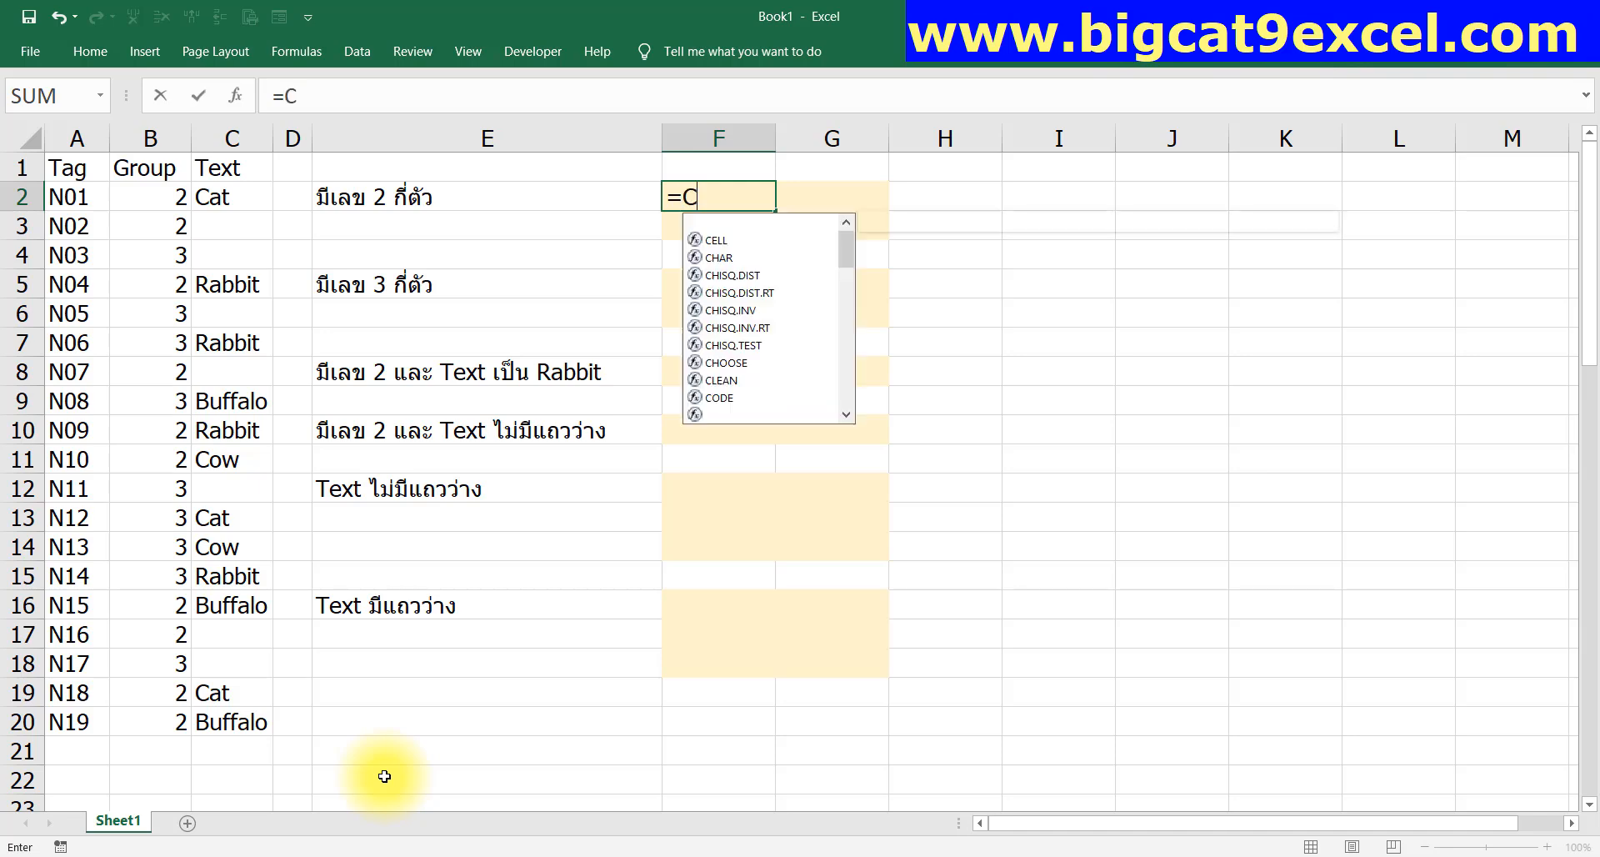
{"action": "key", "text": "Left"}
{"action": "key", "text": "Left"}
{"action": "key", "text": "Left"}
{"action": "key", "text": "Left"}
{"action": "key", "text": "Left"}
{"action": "key", "text": "Right"}
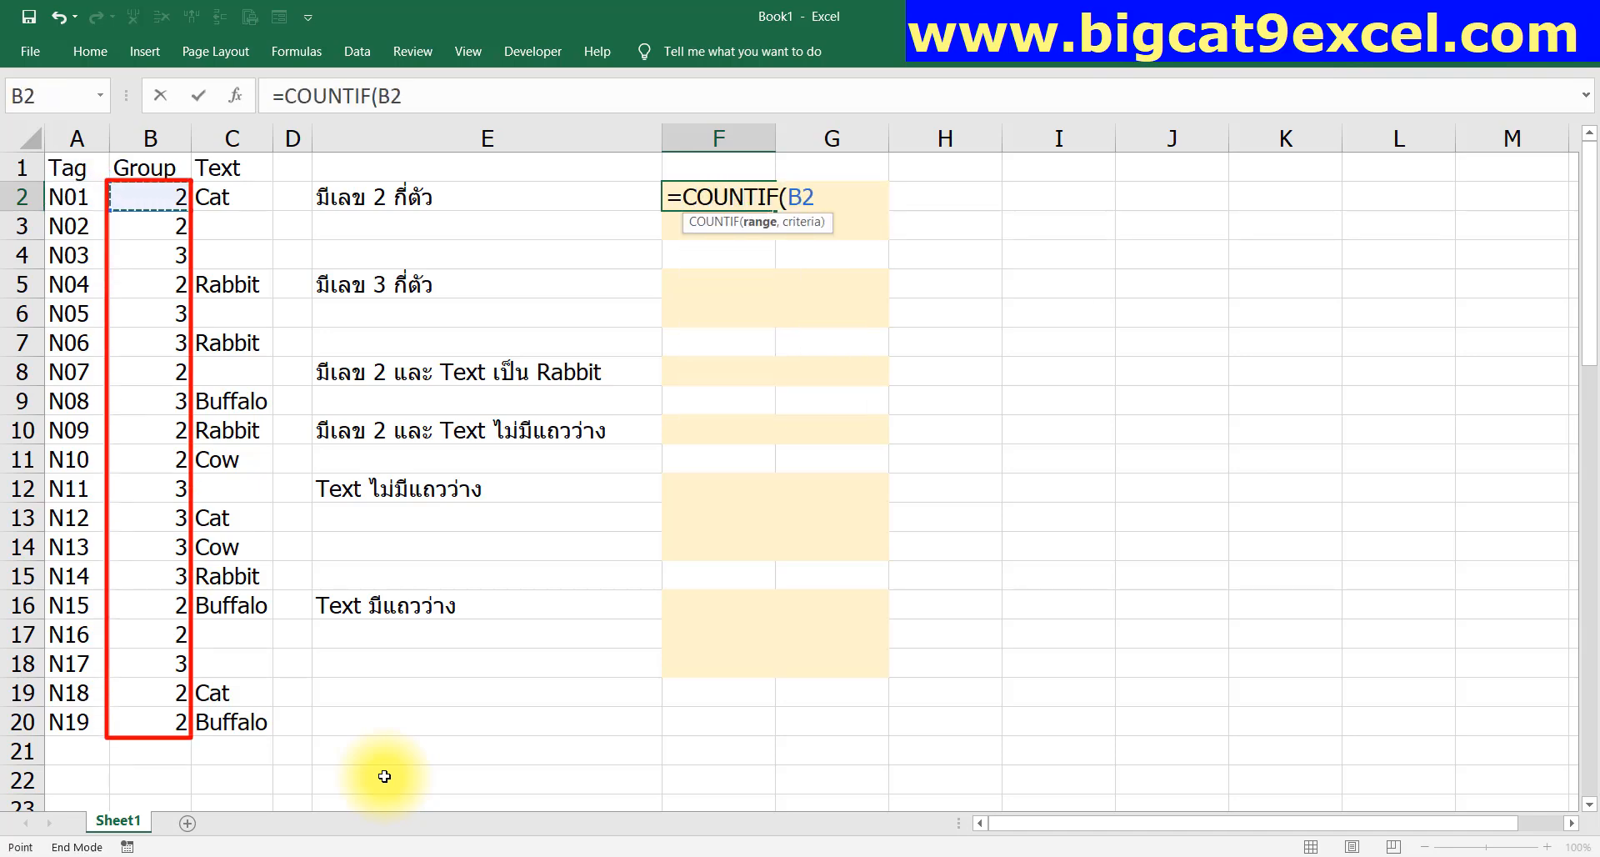
{"action": "key", "text": "ctrl+shift+Down"}
{"action": "type", "text": ",2"}
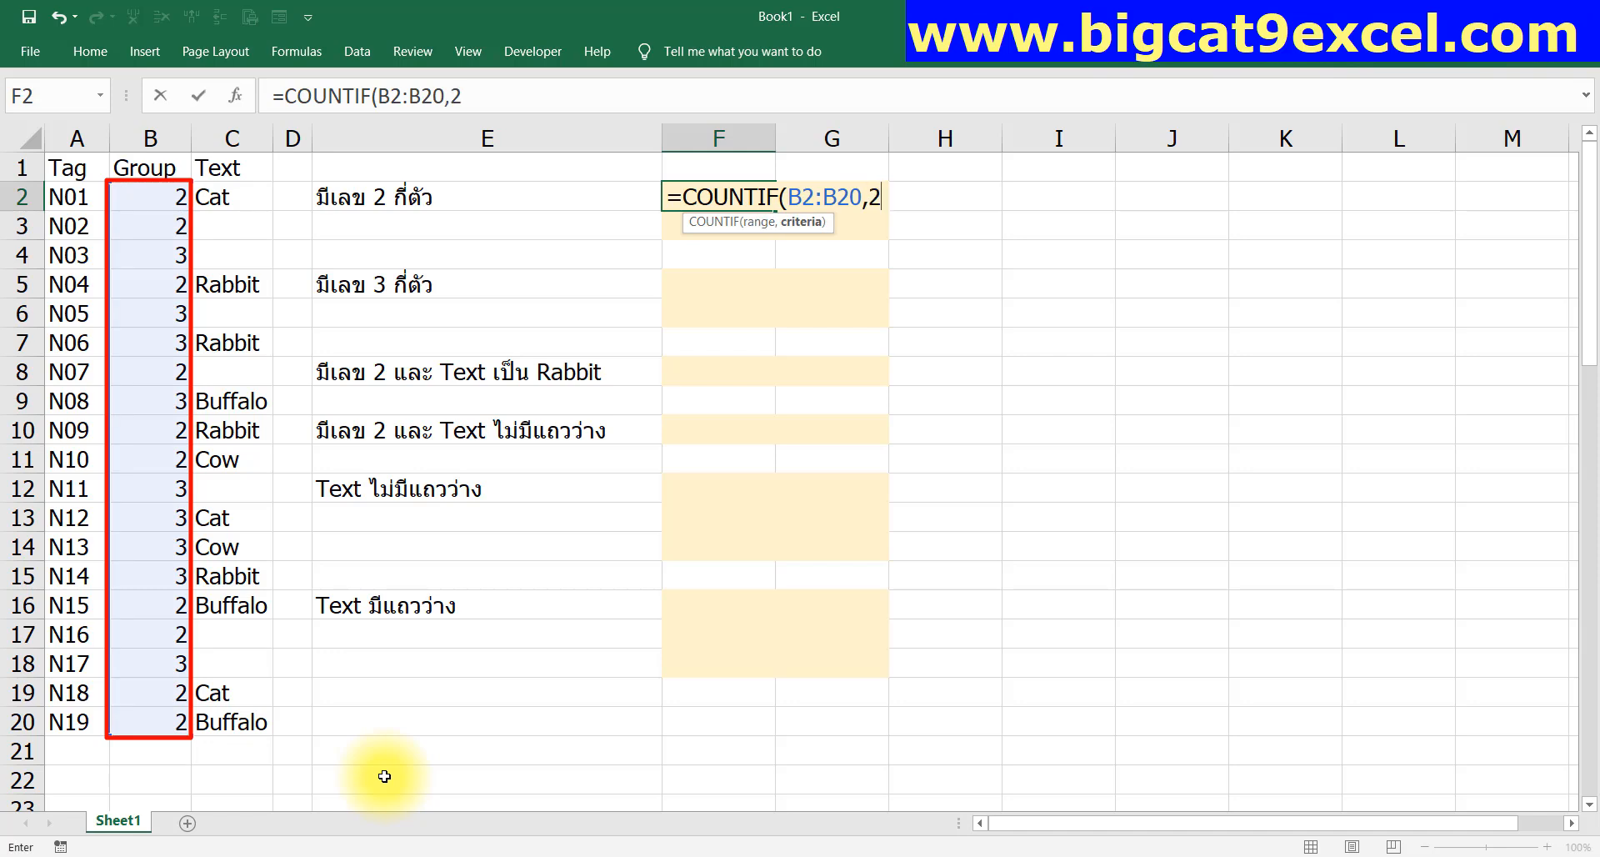
{"action": "key", "text": "Return"}
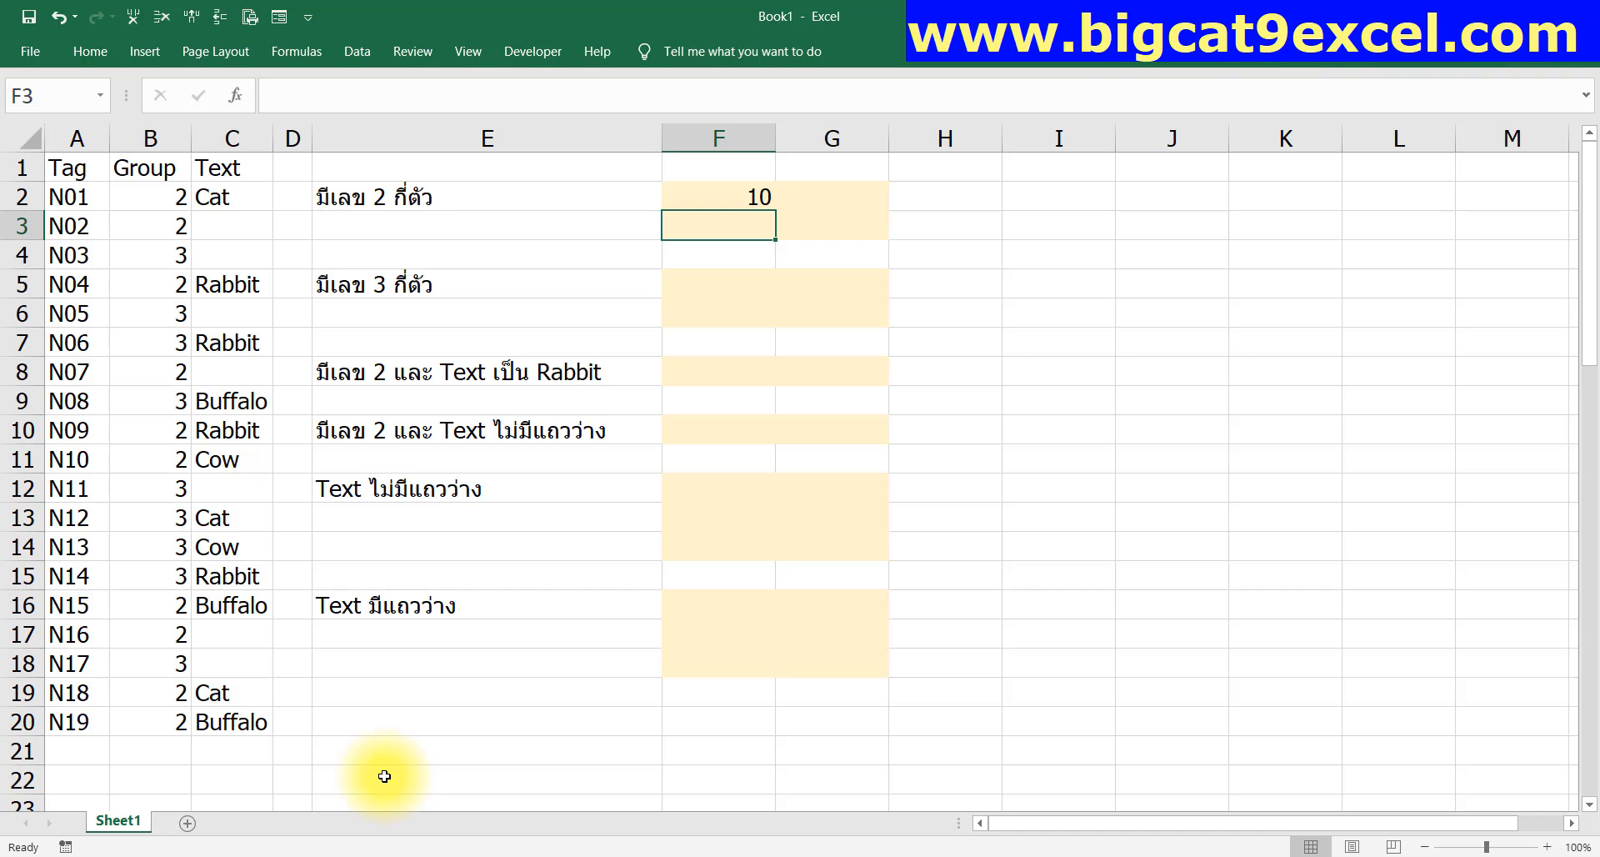
Enter =COUNTIFS(B2:B20,2) in cell F3 as the alternative count of the 2s
{"action": "type", "text": "=COUNTIFS("}
{"action": "key", "text": "ctrl+Home"}
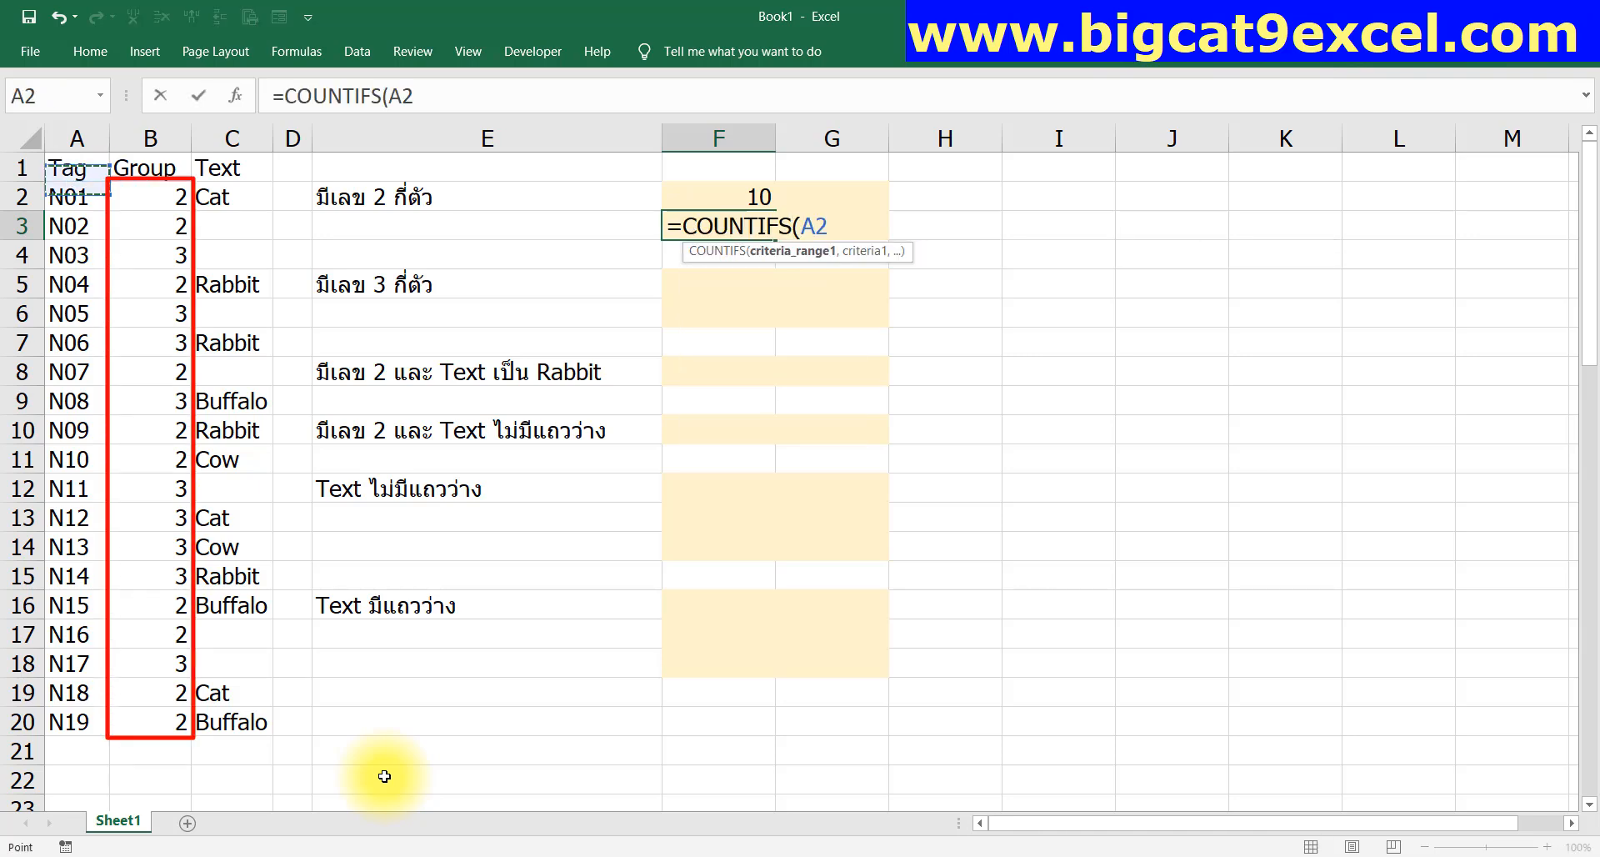
{"action": "key", "text": "Right"}
{"action": "key", "text": "Down"}
{"action": "key", "text": "ctrl+shift+Down"}
{"action": "type", "text": ",2)"}
{"action": "key", "text": "Return"}
Display the formula of F2 as text in cell G2 with =FORMULATEXT(F2)
{"action": "key", "text": "Up"}
{"action": "key", "text": "Up"}
{"action": "key", "text": "Down"}
{"action": "key", "text": "Up"}
{"action": "key", "text": "Right"}
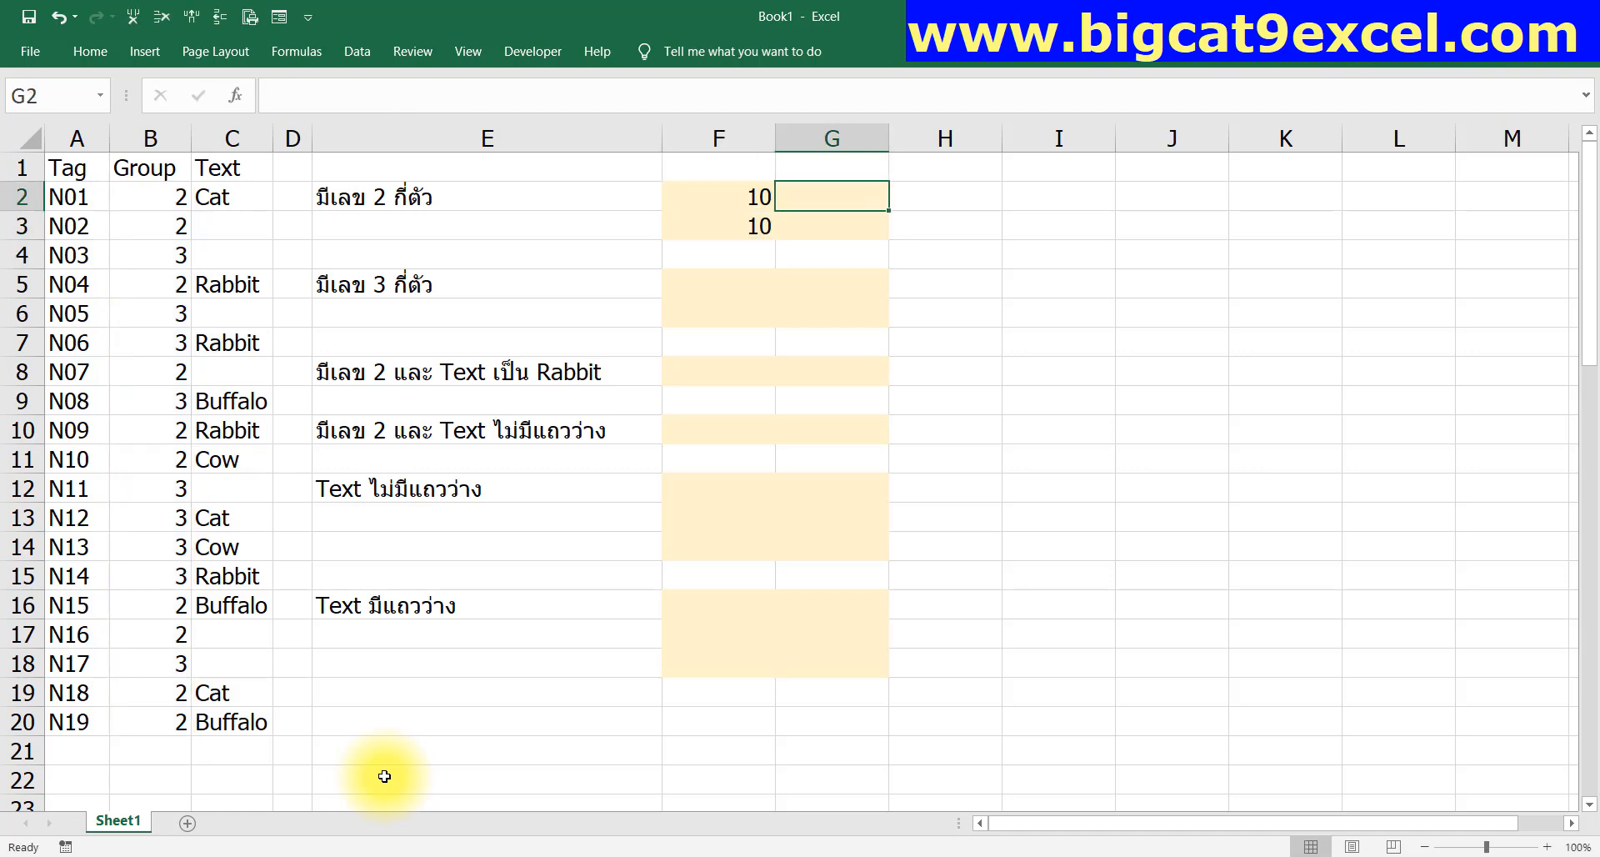
{"action": "type", "text": "=FORM"}
{"action": "key", "text": "Tab"}
{"action": "key", "text": "Left"}
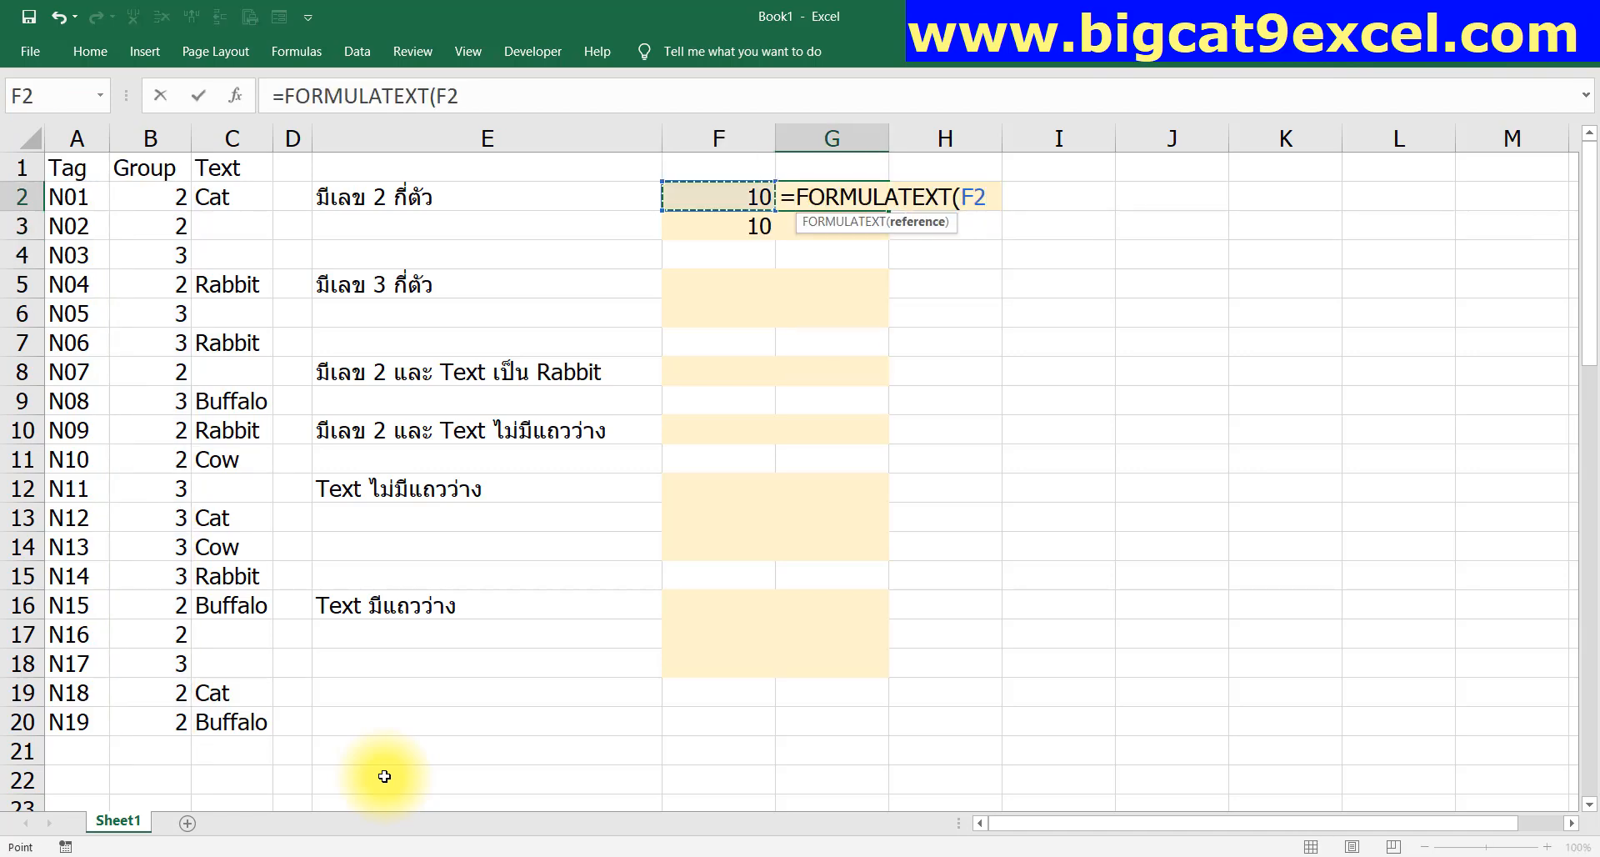
{"action": "key", "text": "Return"}
Copy the FORMULATEXT formula from G2 to G3
{"action": "key", "text": "Up"}
{"action": "key", "text": "ctrl+c"}
{"action": "key", "text": "Down"}
{"action": "key", "text": "Return"}
Enter =COUNTIF(B2:B20,3) in cell F5 to count the 3s in the Group column
{"action": "key", "text": "Down"}
{"action": "key", "text": "Down"}
{"action": "key", "text": "Left"}
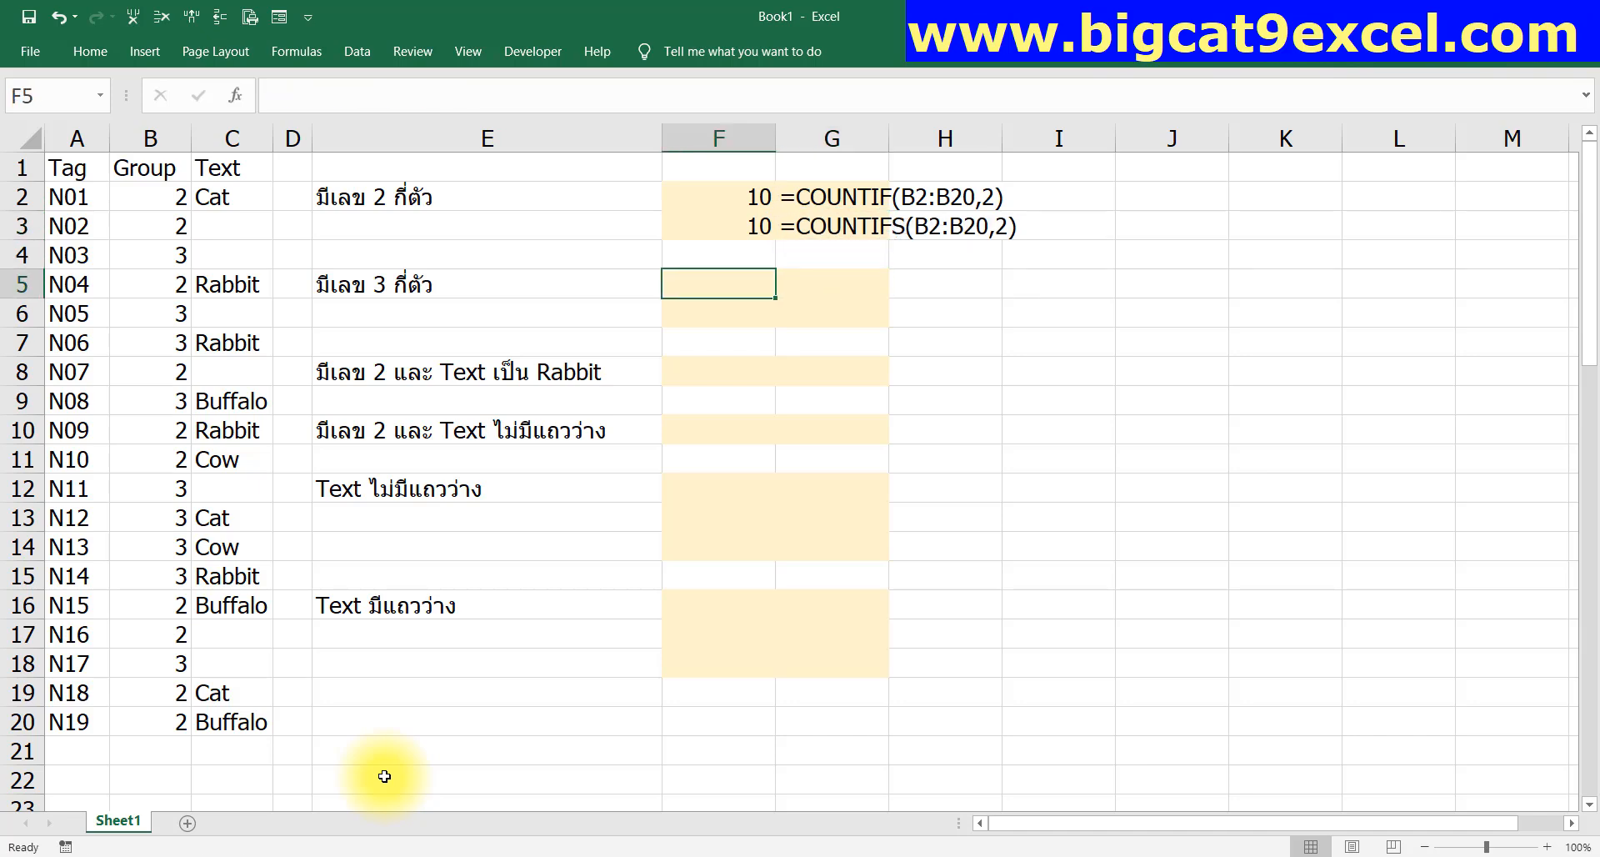
{"action": "type", "text": "=COUTNIF"}
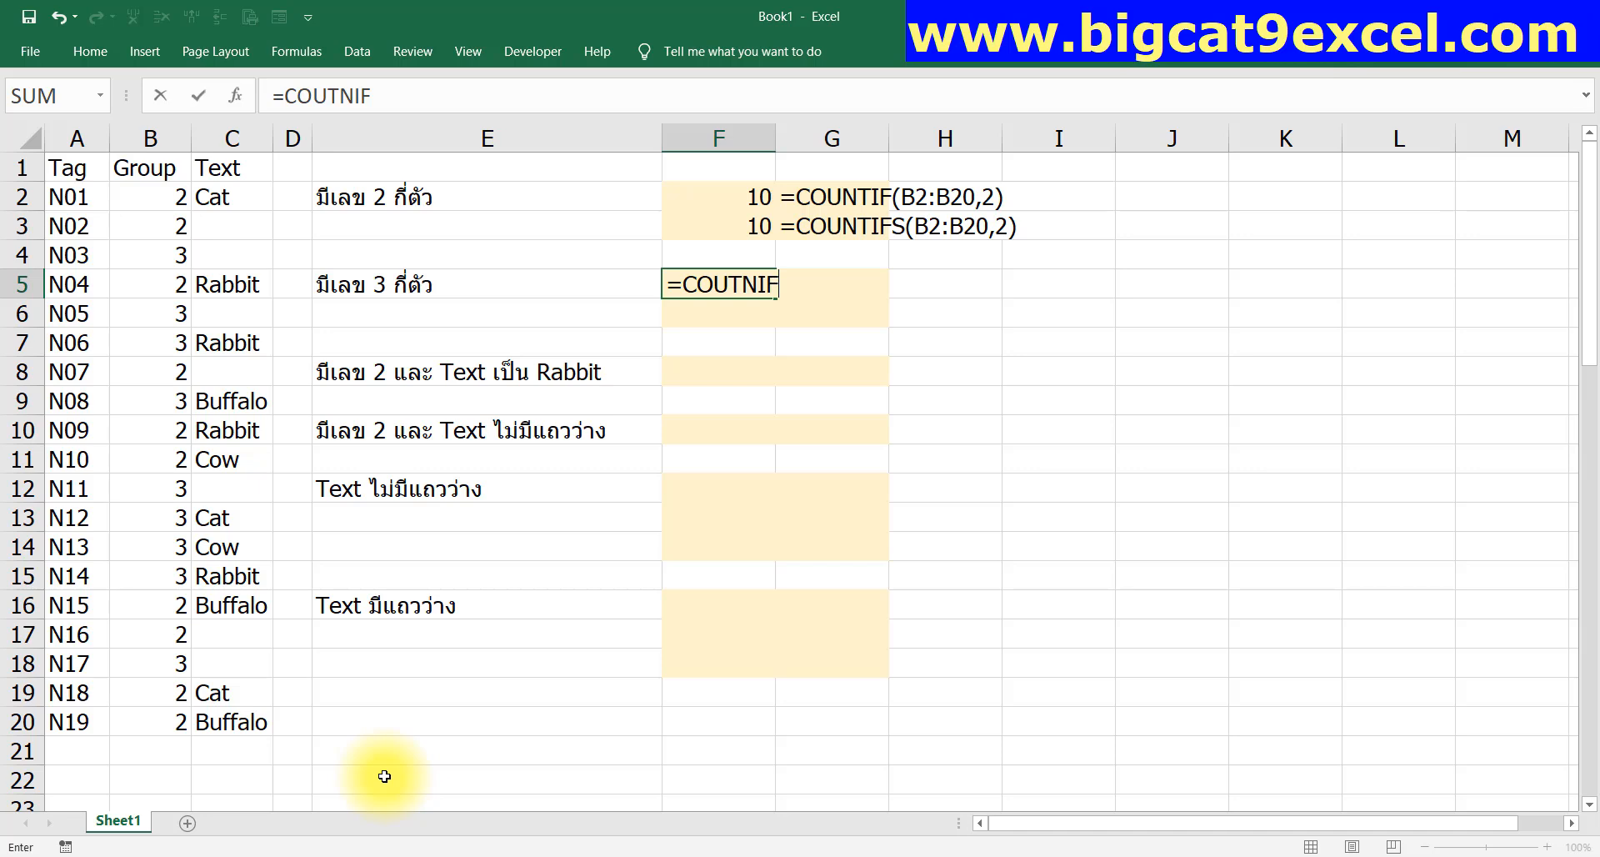
{"action": "key", "text": "BackSpace"}
{"action": "key", "text": "BackSpace"}
{"action": "key", "text": "BackSpace"}
{"action": "key", "text": "BackSpace"}
{"action": "type", "text": "NTIF("}
{"action": "key", "text": "Left"}
{"action": "key", "text": "Left"}
{"action": "key", "text": "Left"}
{"action": "key", "text": "Left"}
{"action": "key", "text": "Up"}
{"action": "key", "text": "Up"}
{"action": "key", "text": "Up"}
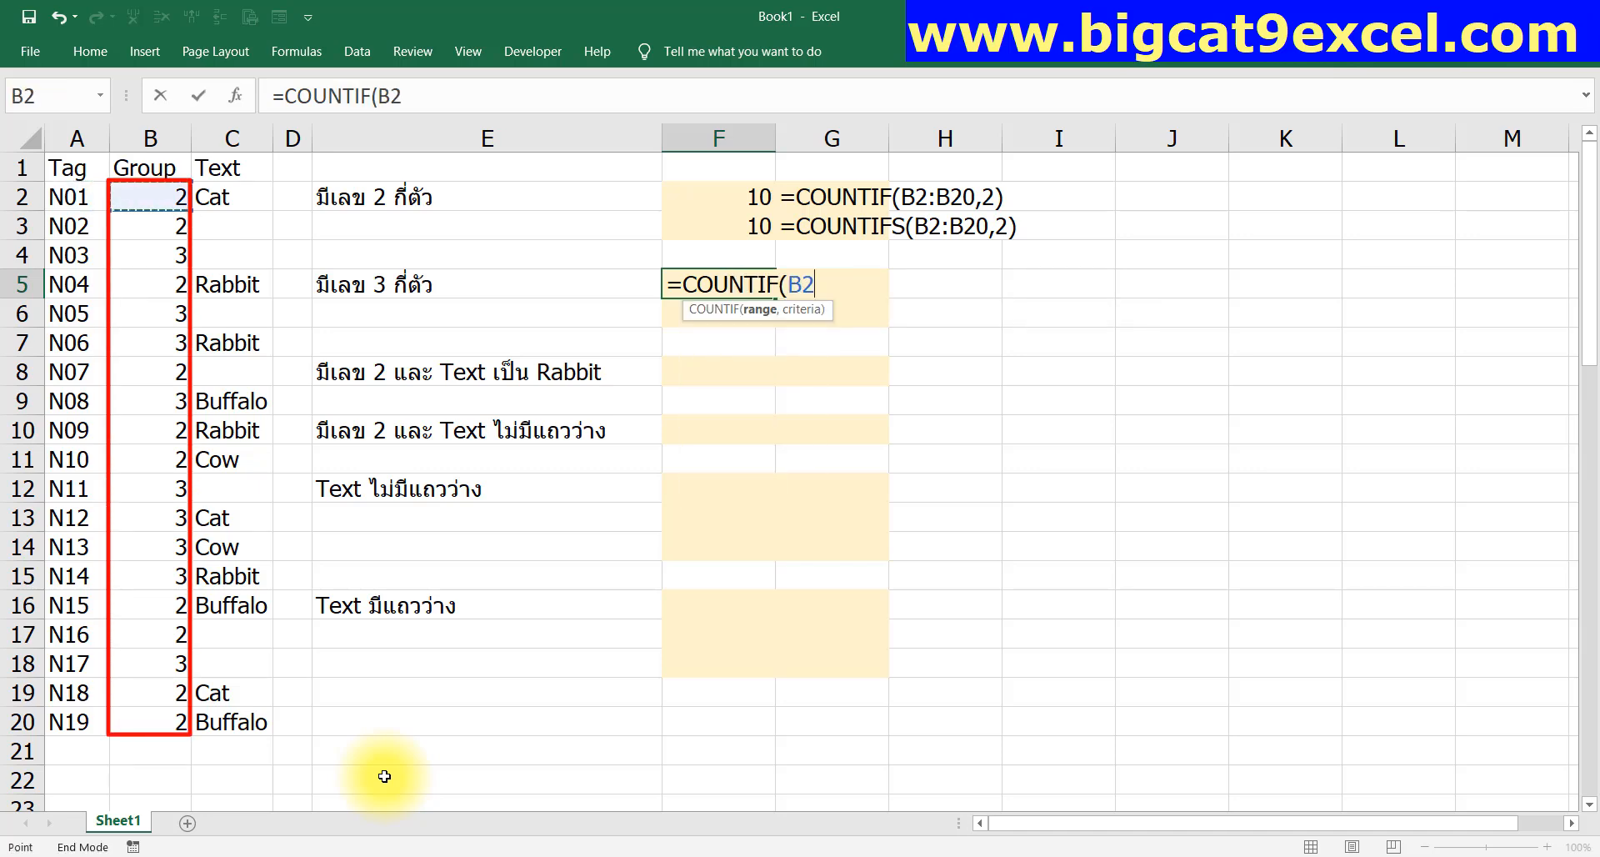
{"action": "key", "text": "ctrl+shift+Down"}
{"action": "type", "text": ",3"}
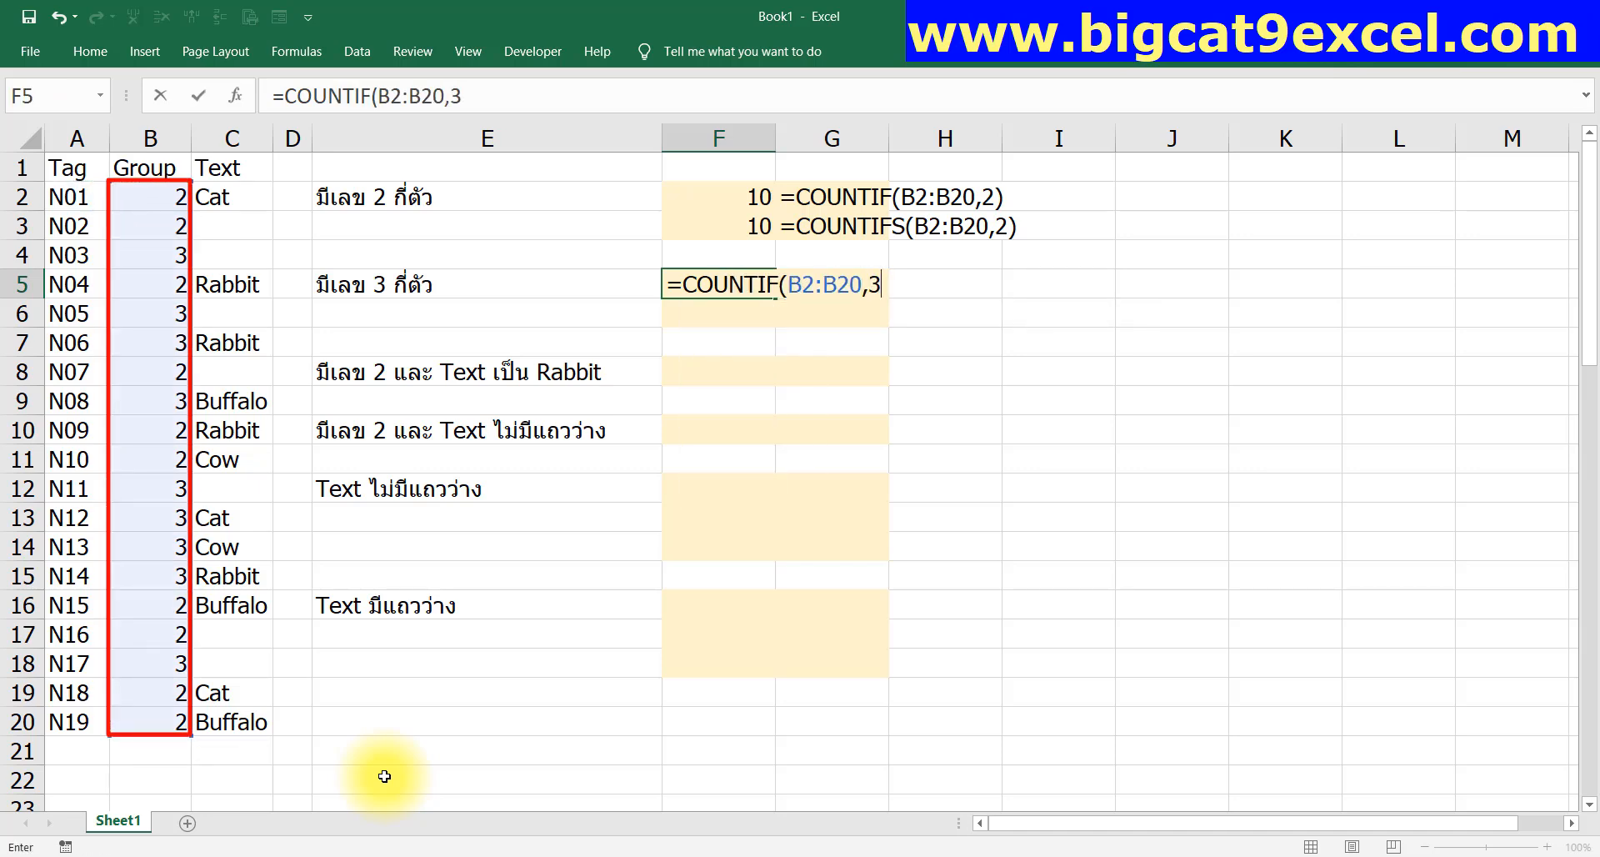
{"action": "key", "text": "Return"}
Enter =COUNTIFS(B2:B20,3) in cell F6 as the alternative count of the 3s
{"action": "type", "text": "=COUNTIFD"}
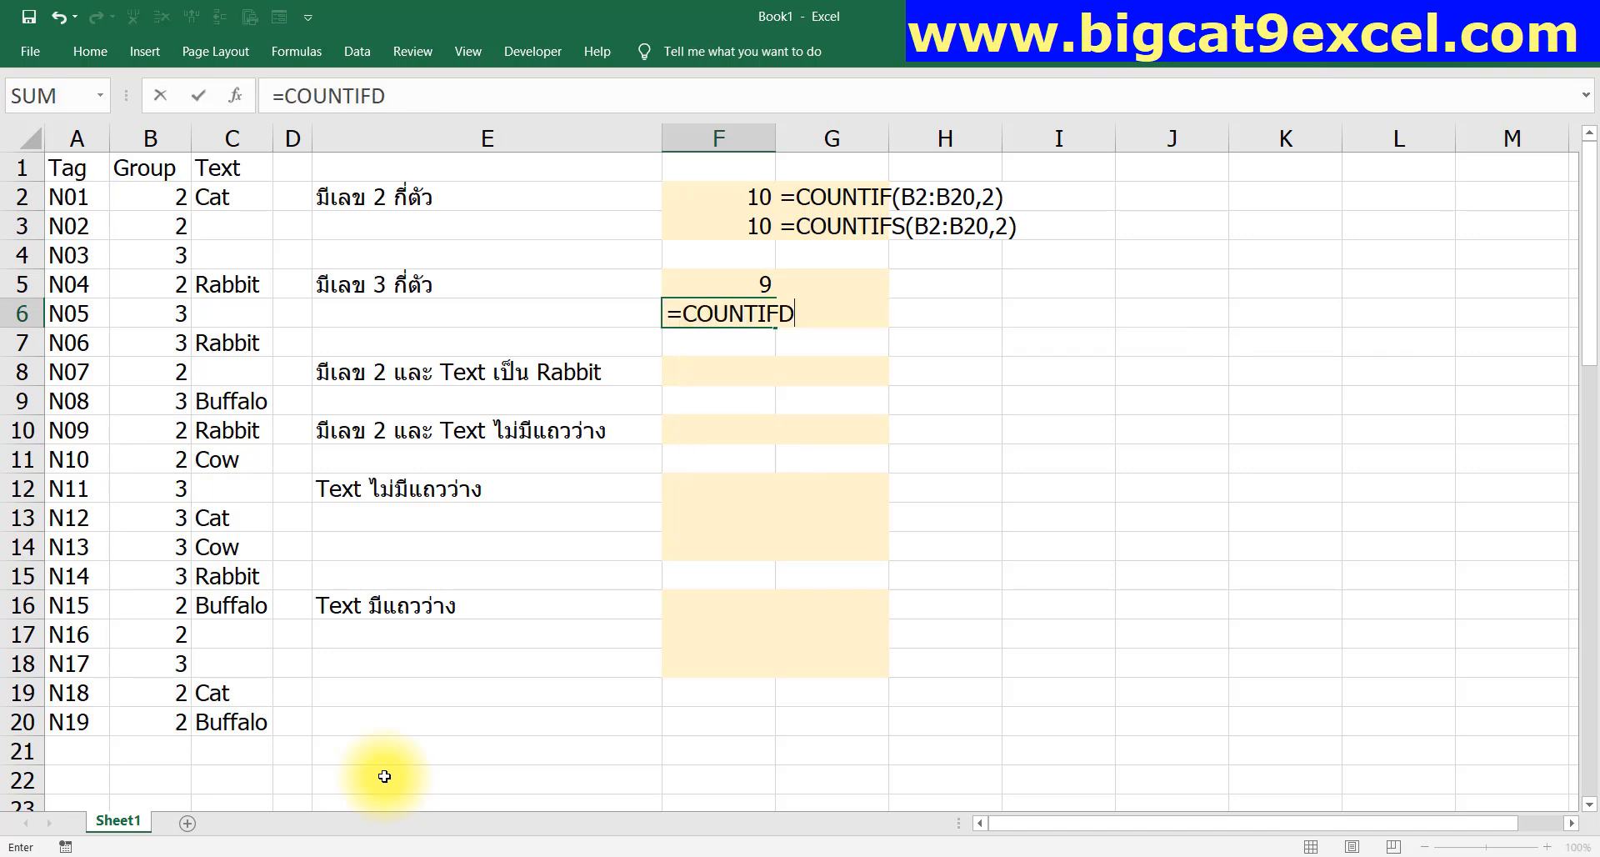
{"action": "key", "text": "BackSpace"}
{"action": "type", "text": "S("}
{"action": "key", "text": "Page_Up"}
{"action": "key", "text": "Right"}
{"action": "key", "text": "ctrl+Home"}
{"action": "key", "text": "Down"}
{"action": "key", "text": "Down"}
{"action": "key", "text": "Up"}
{"action": "key", "text": "Right"}
{"action": "key", "text": "ctrl+shift+Down"}
{"action": "type", "text": ",3"}
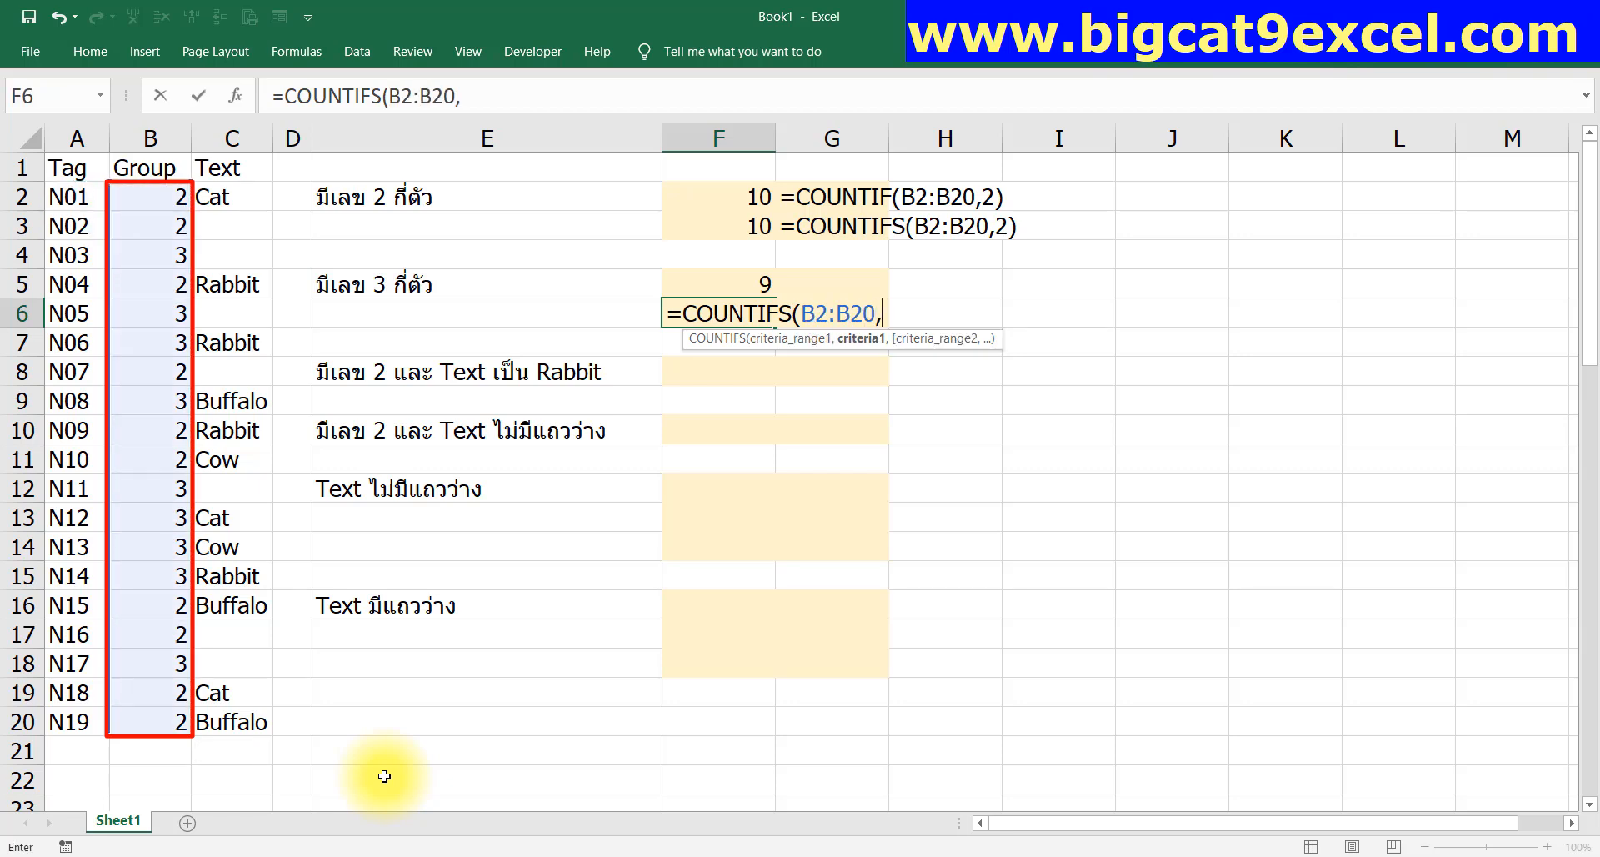
{"action": "key", "text": "ctrl+Return"}
Copy the FORMULATEXT formula from column G into G5:G6 to display both formulas for counting 3s
{"action": "key", "text": "Up"}
{"action": "key", "text": "Right"}
{"action": "key", "text": "Up"}
{"action": "key", "text": "Up"}
{"action": "key", "text": "ctrl+c"}
{"action": "key", "text": "Down"}
{"action": "key", "text": "Down"}
{"action": "key", "text": "shift+Down"}
{"action": "key", "text": "Return"}
Start a COUNTIFS formula in cell F8 with range B2:B20 and criterion 2 as its first condition
{"action": "key", "text": "Down"}
{"action": "key", "text": "Down"}
{"action": "key", "text": "Down"}
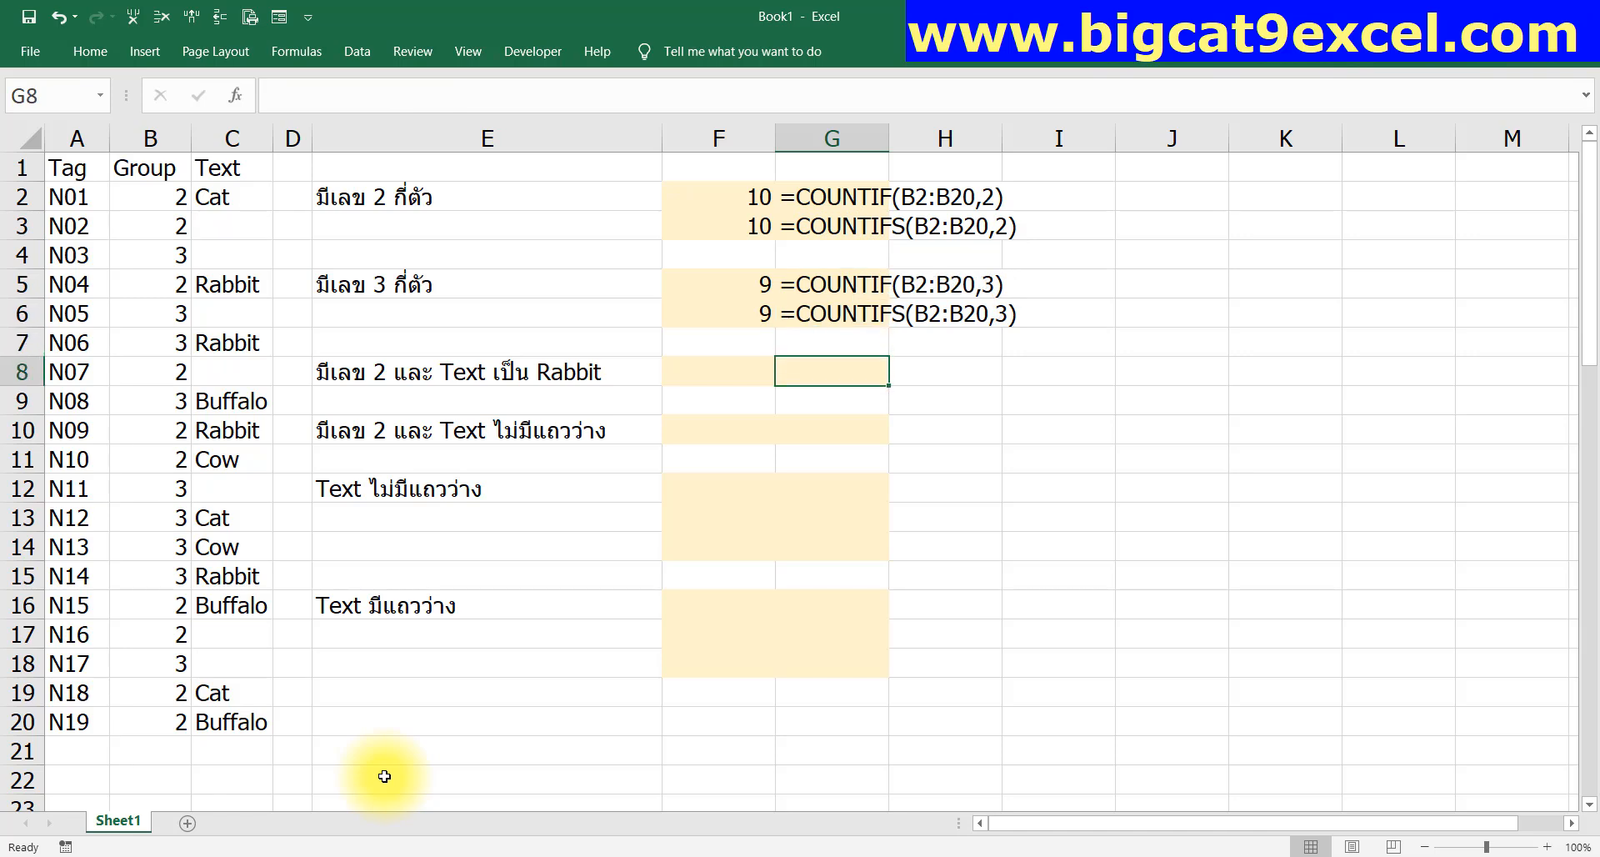
{"action": "key", "text": "Left"}
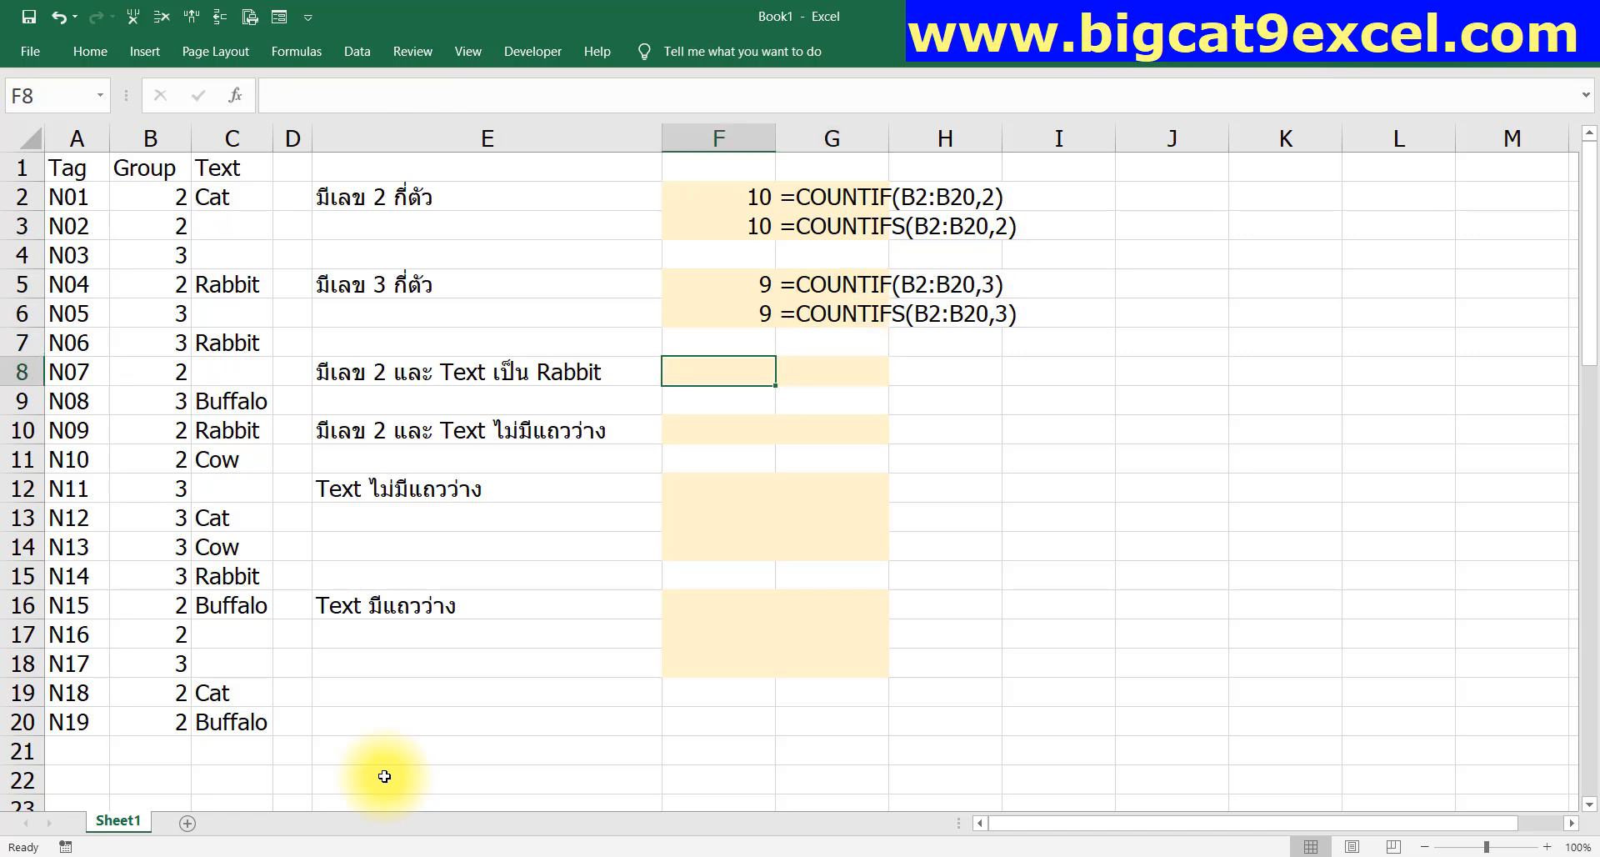
{"action": "type", "text": "=COUNTIFS"}
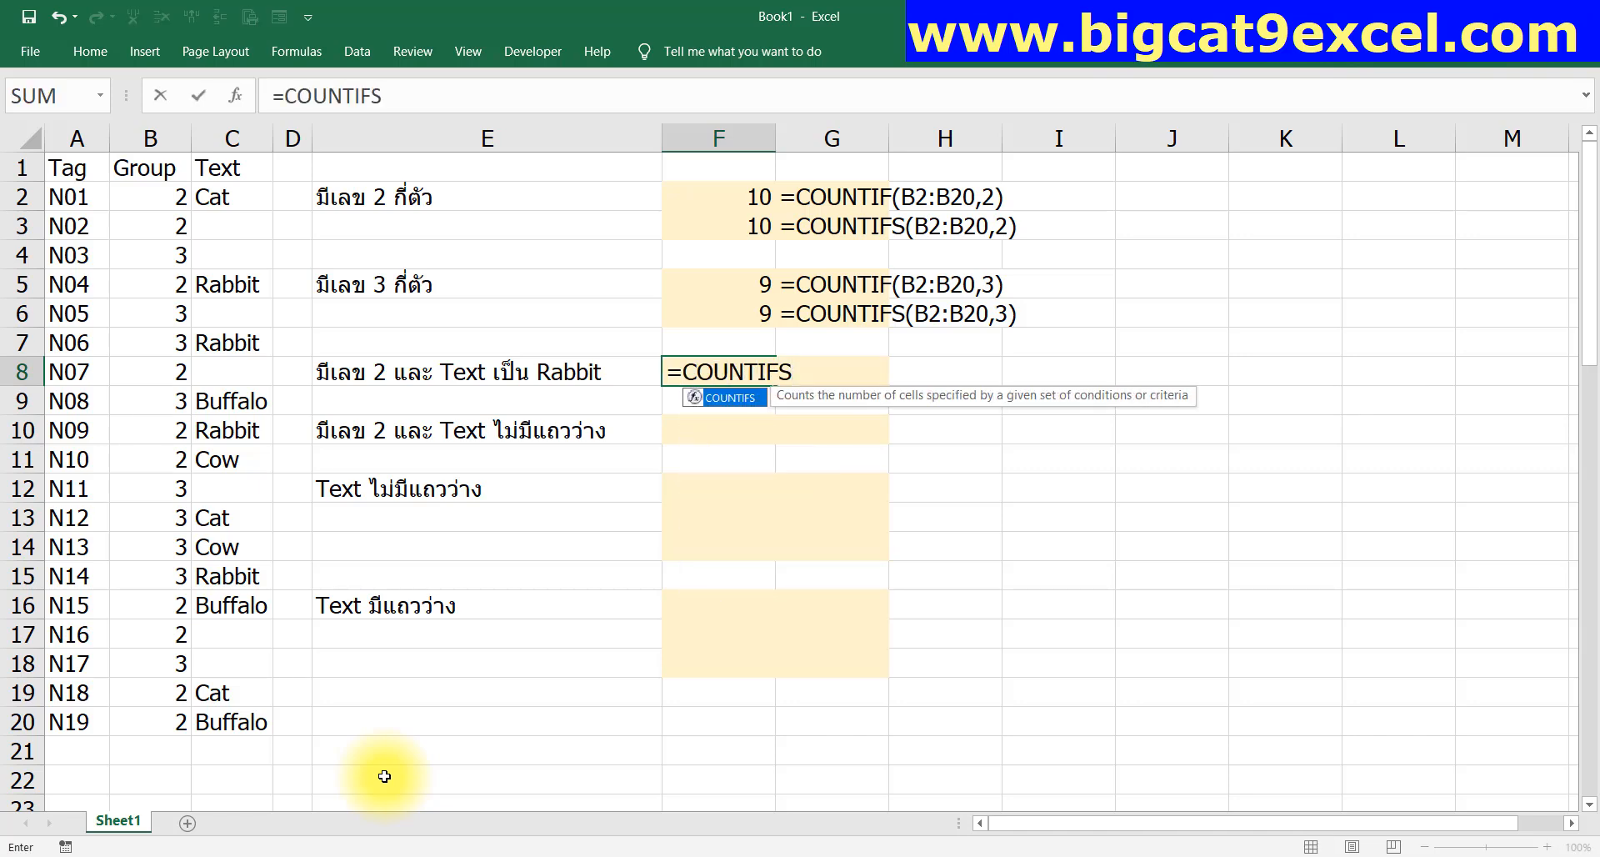
{"action": "type", "text": "("}
{"action": "key", "text": "ctrl+Home"}
{"action": "key", "text": "Down"}
{"action": "key", "text": "Right"}
{"action": "key", "text": "Right"}
{"action": "key", "text": "Left"}
{"action": "key", "text": "ctrl+shift+Down"}
{"action": "type", "text": ","}
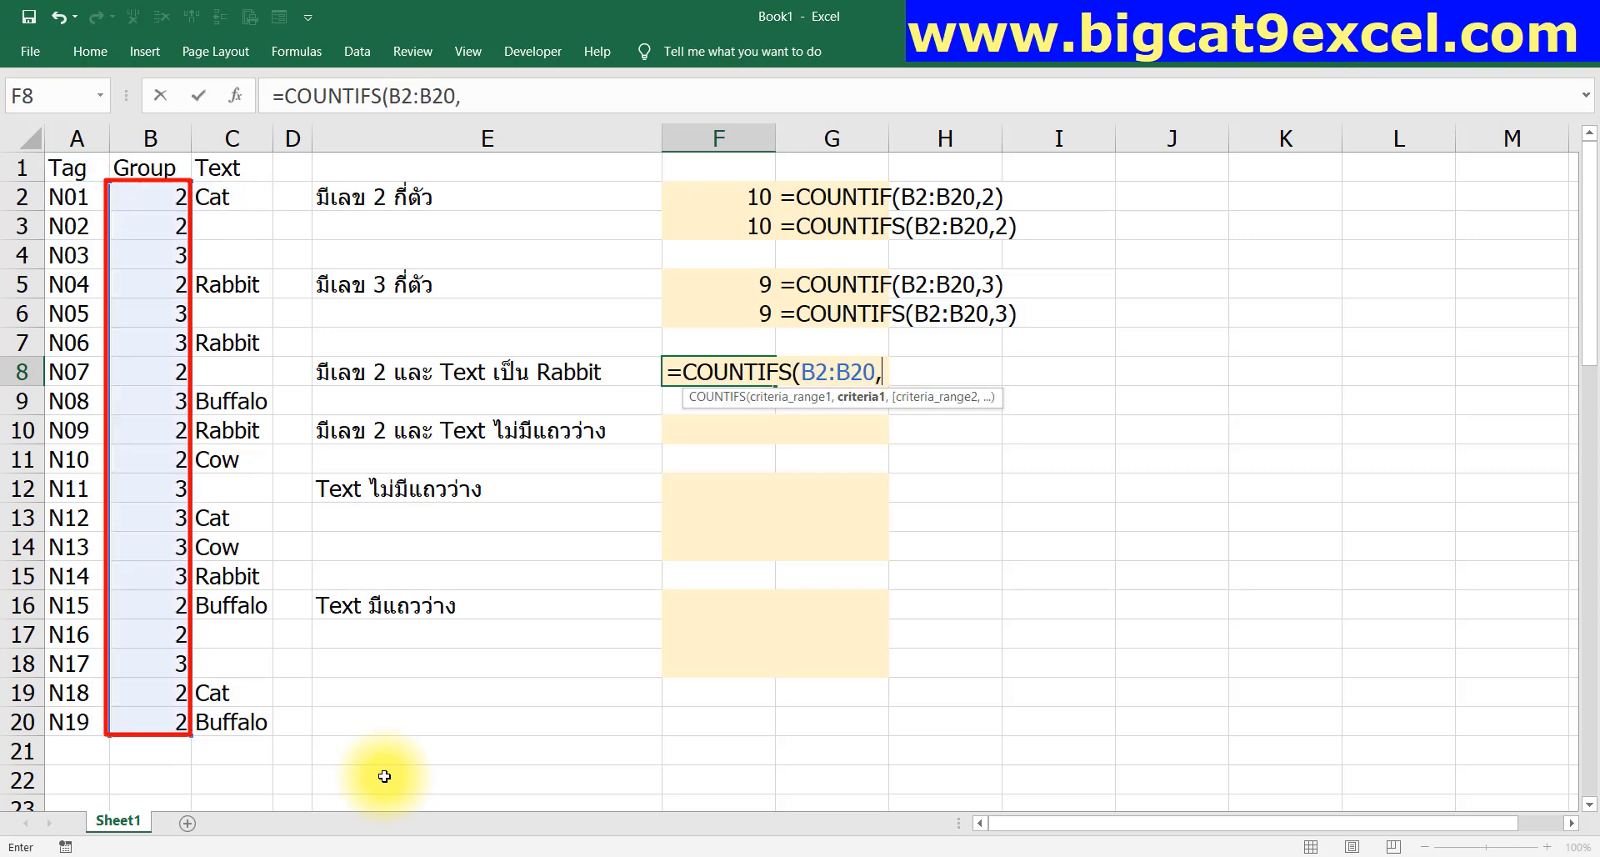
{"action": "type", "text": "2"}
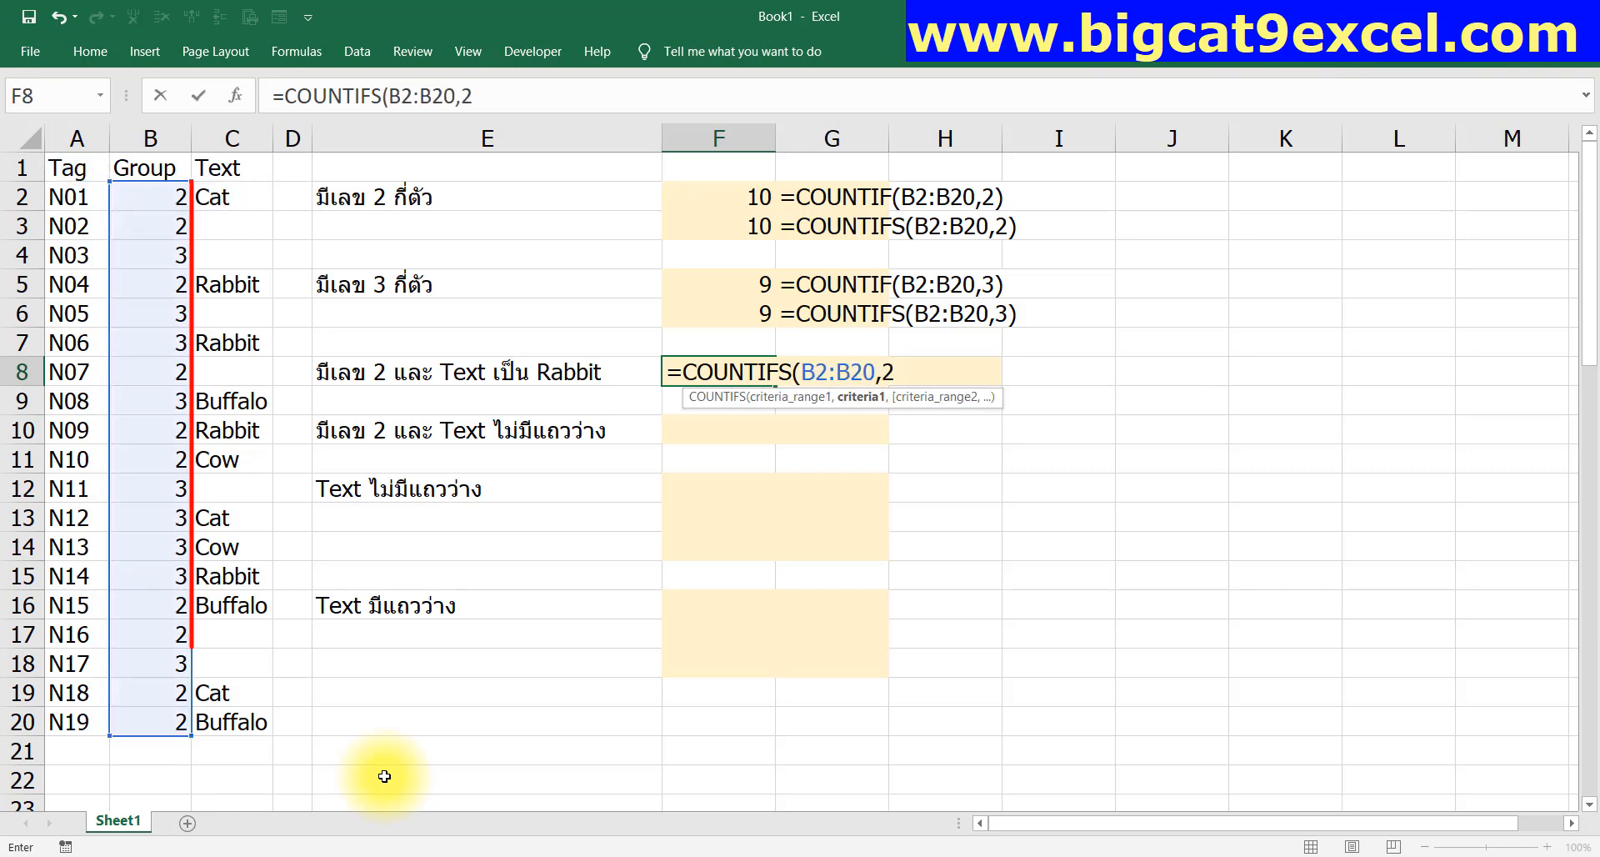
Add C2:C20 with criterion "Rabbit" as the second condition and complete the COUNTIFS formula in F8
{"action": "type", "text": ","}
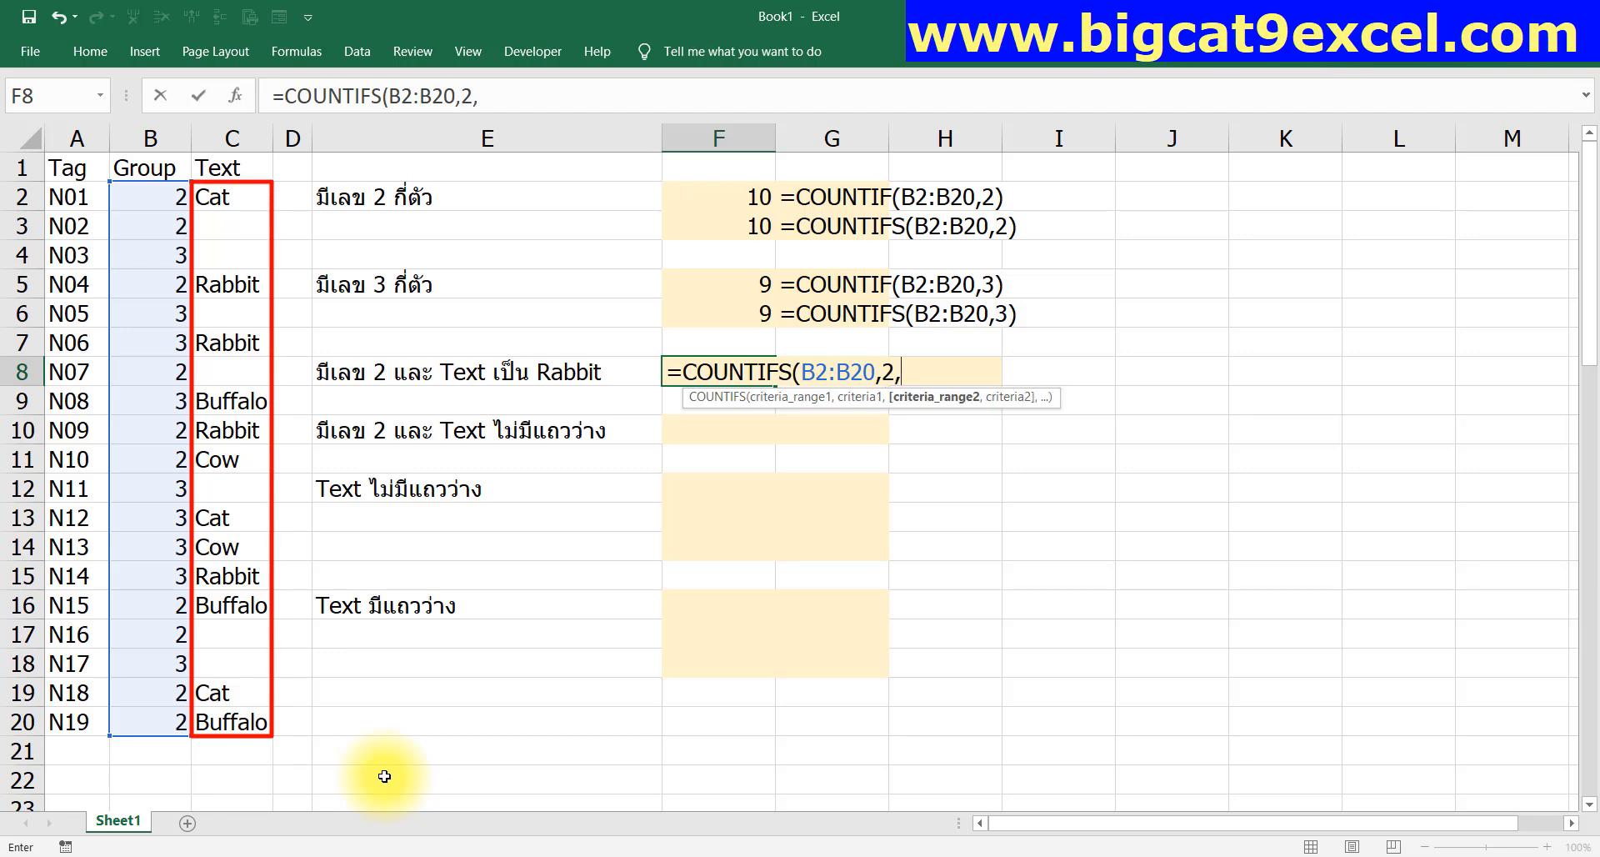
{"action": "left_click", "coordinate": [229, 194]}
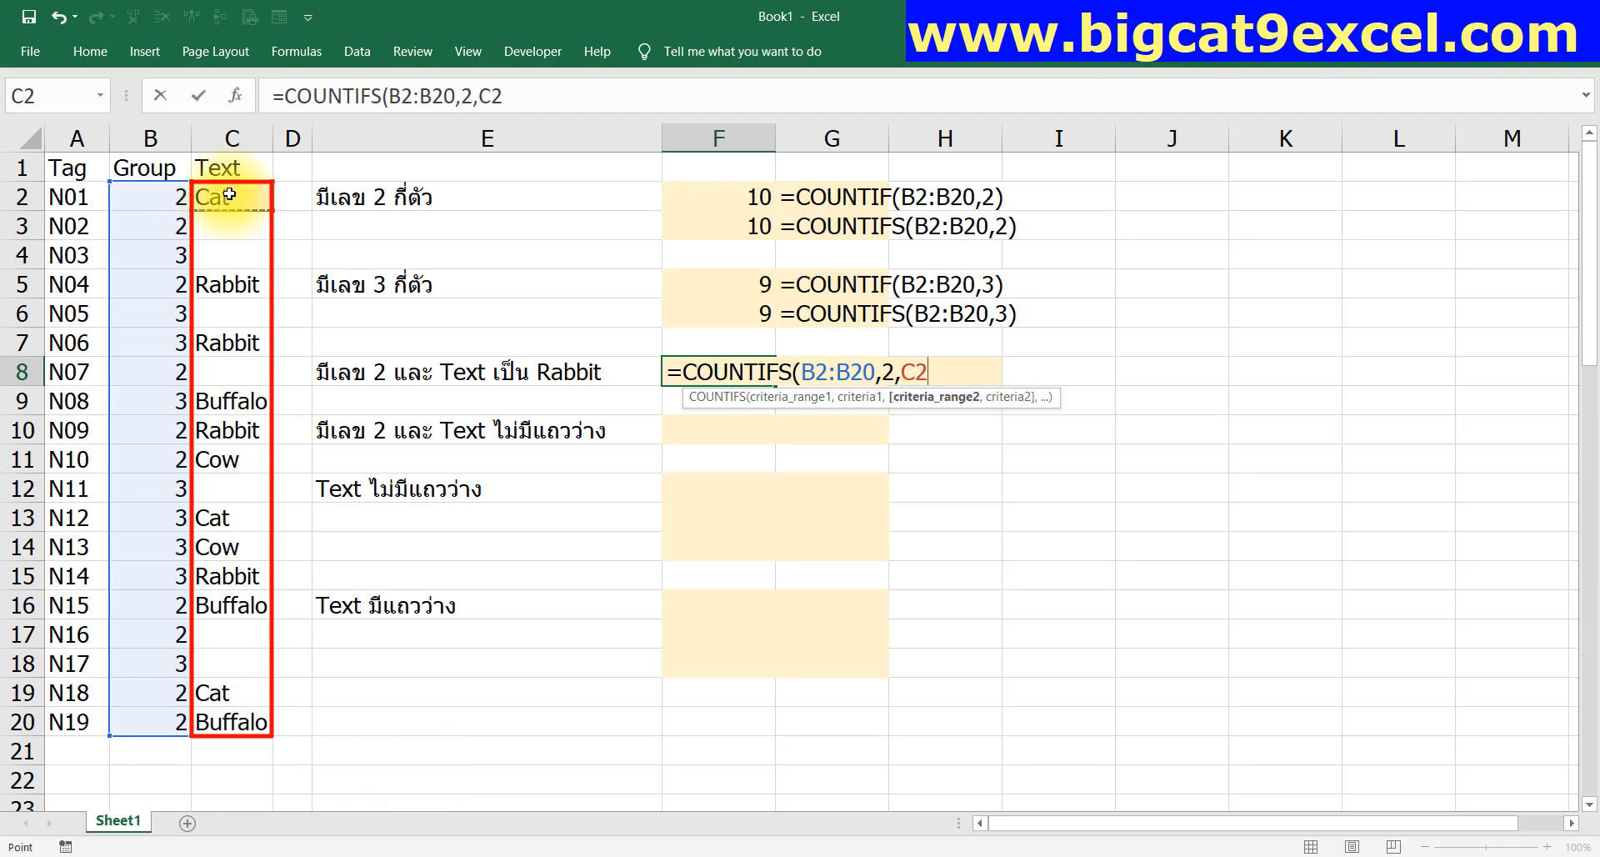
{"action": "type", "text": ":C20,\"Rabbit\""}
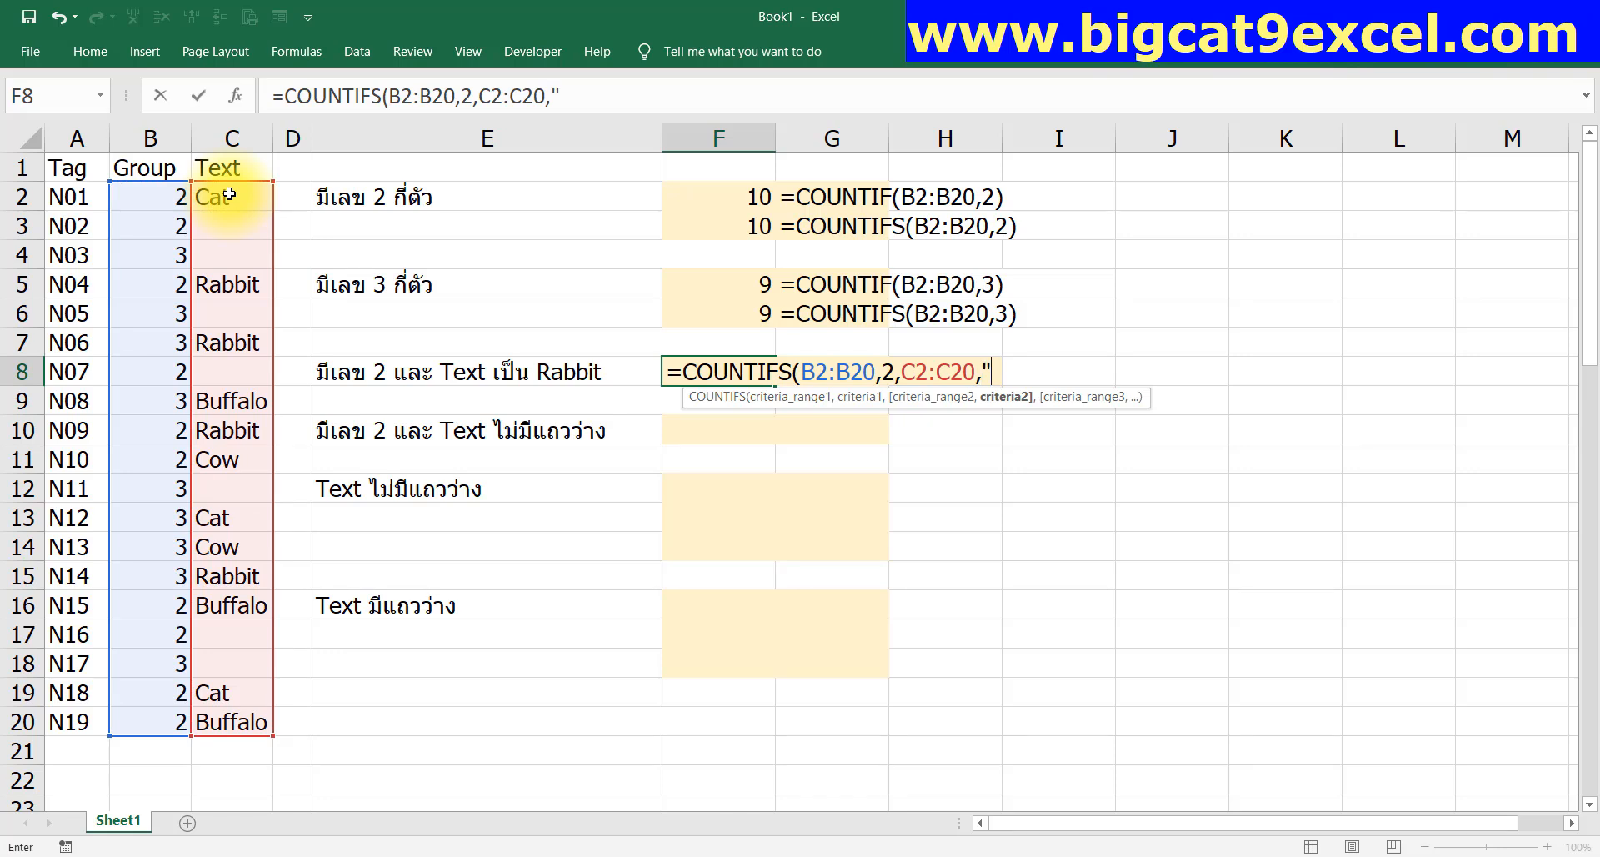
{"action": "type", "text": ")"}
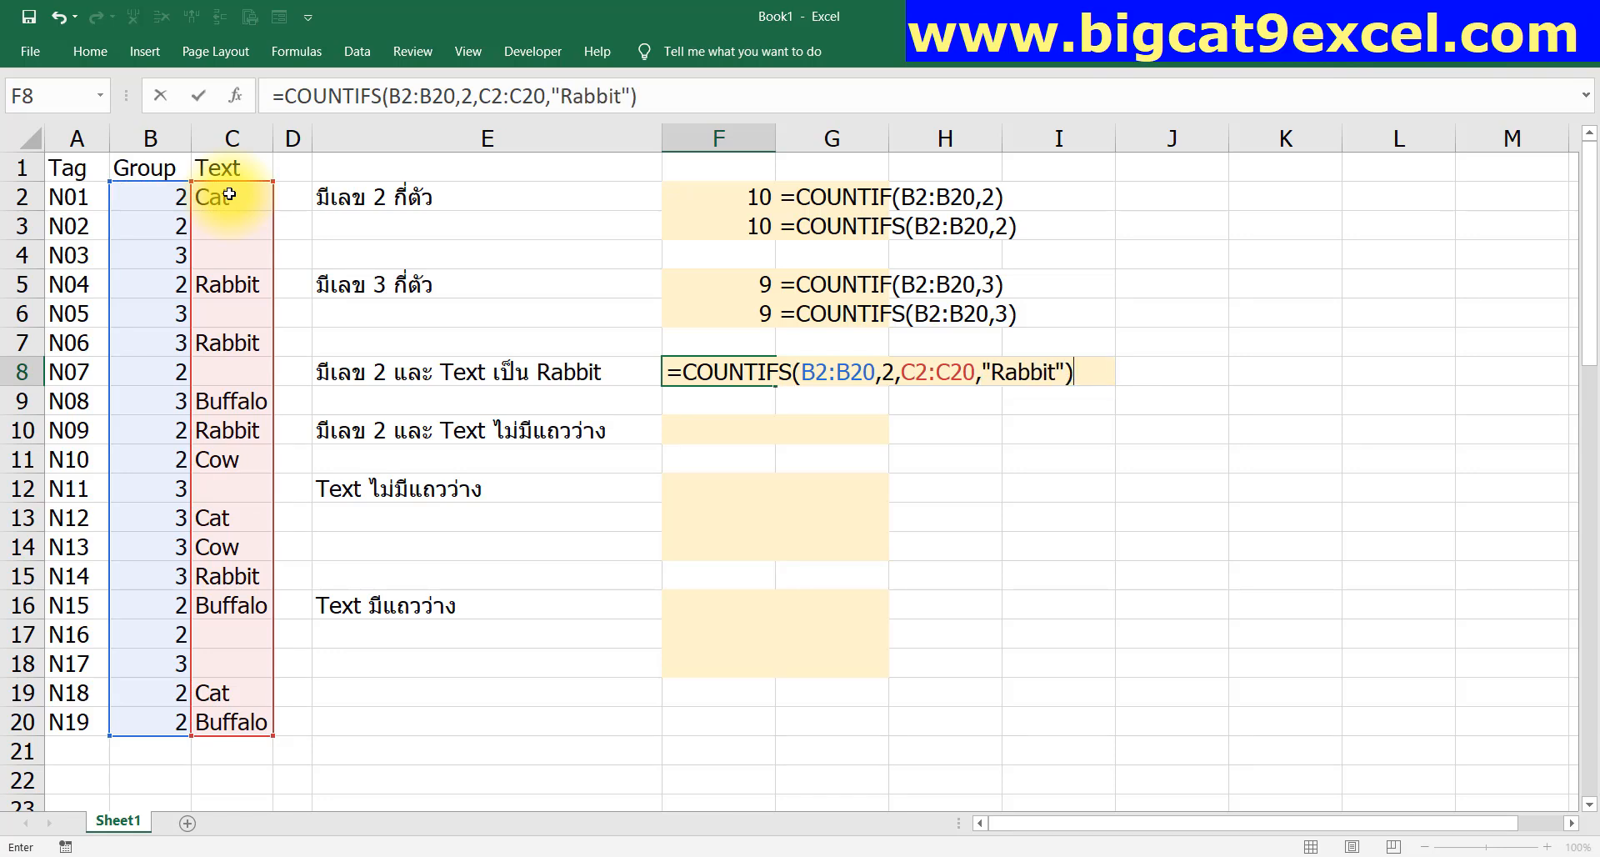
{"action": "key", "text": "ctrl+Return"}
{"action": "key", "text": "Return"}
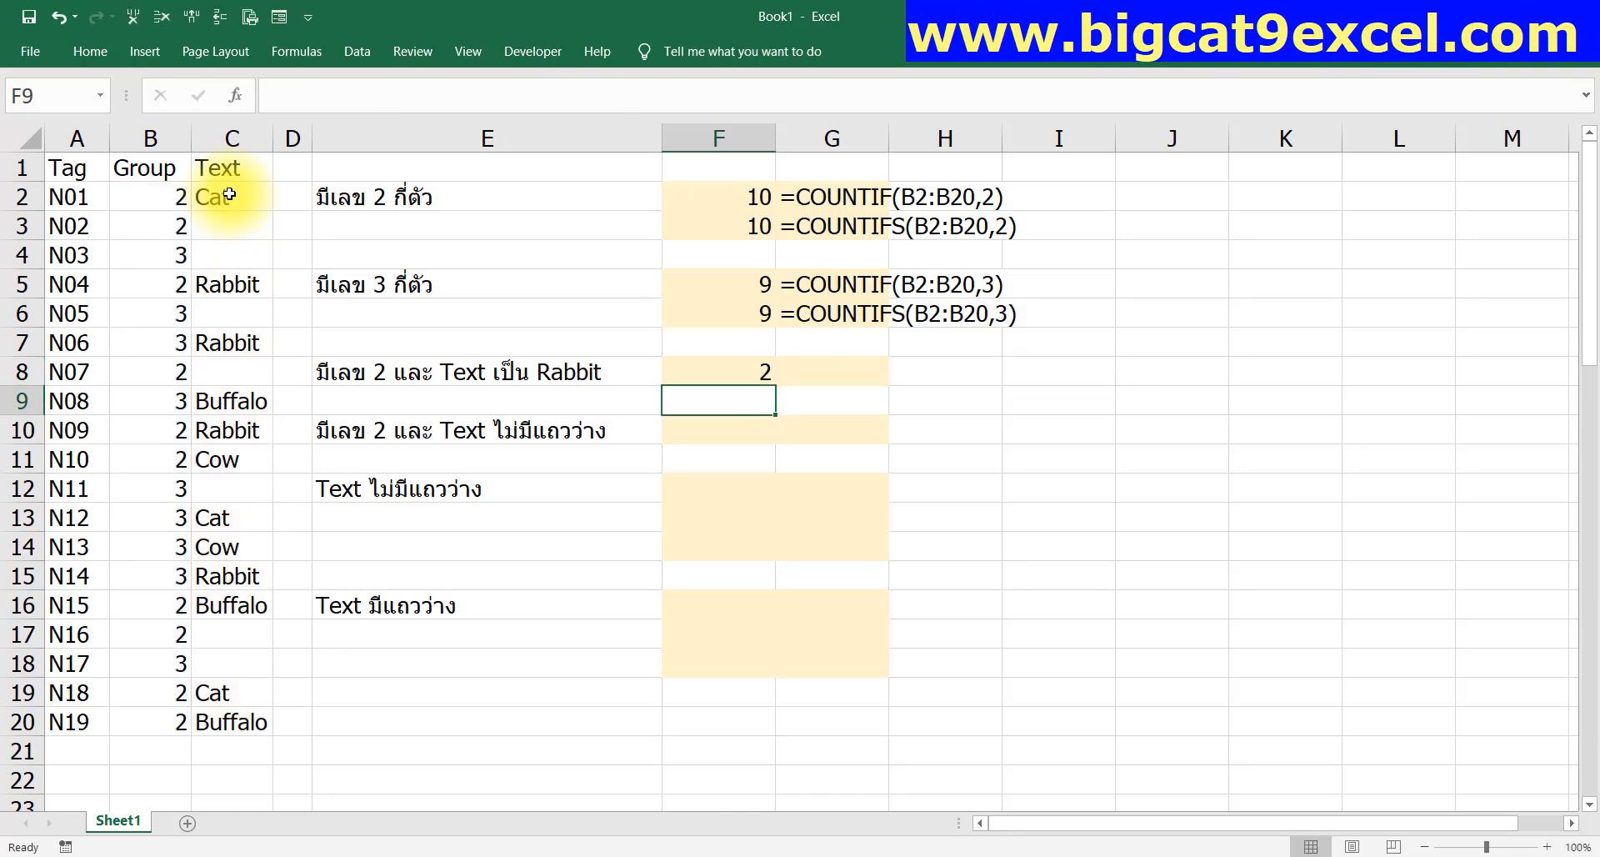
Copy the FORMULATEXT formula from column G into G8 to display the Rabbit formula
{"action": "key", "text": "Up"}
{"action": "key", "text": "Up"}
{"action": "key", "text": "Right"}
{"action": "key", "text": "ctrl+c"}
{"action": "key", "text": "Down"}
{"action": "key", "text": "Return"}
Start a COUNTIFS formula in cell F10 with range B2:B20 and criterion 2 as its first condition
{"action": "key", "text": "Left"}
{"action": "key", "text": "Down"}
{"action": "key", "text": "Down"}
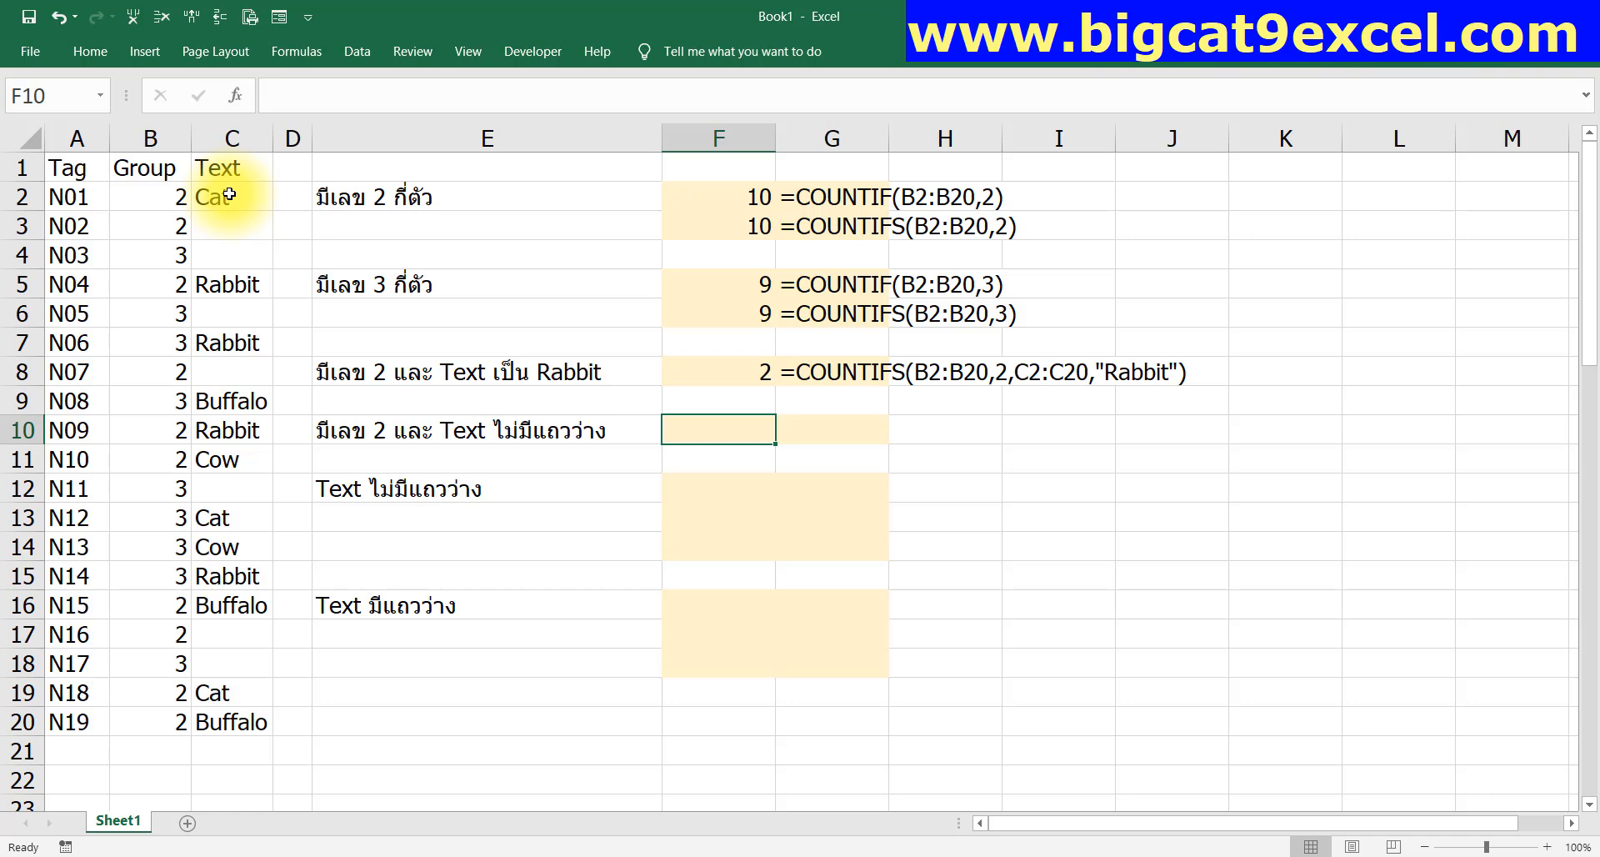
{"action": "type", "text": "="}
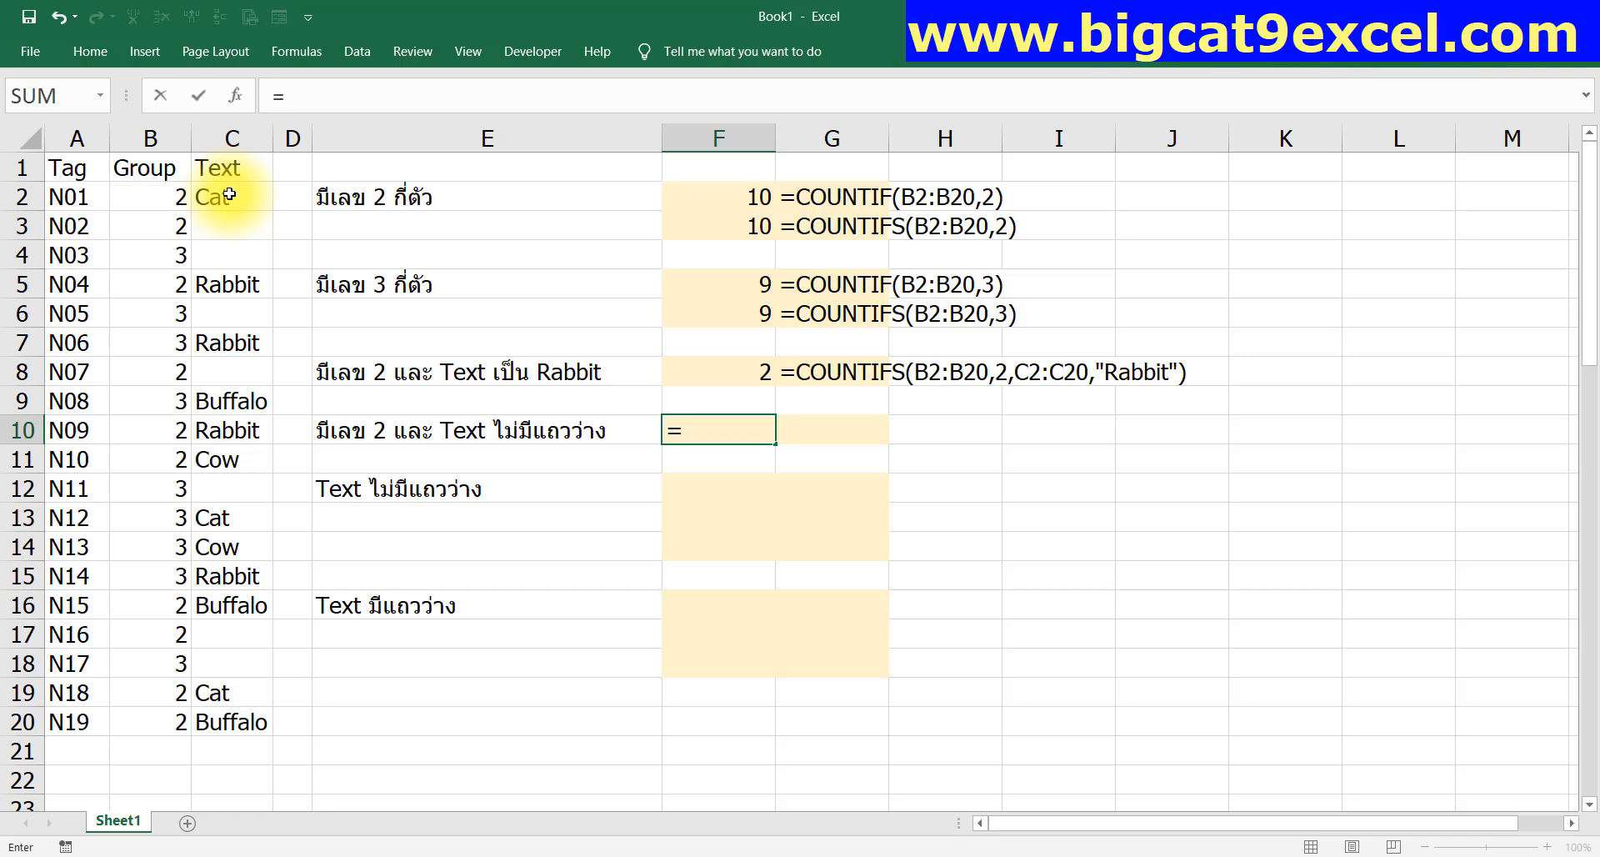
{"action": "type", "text": "countifs"}
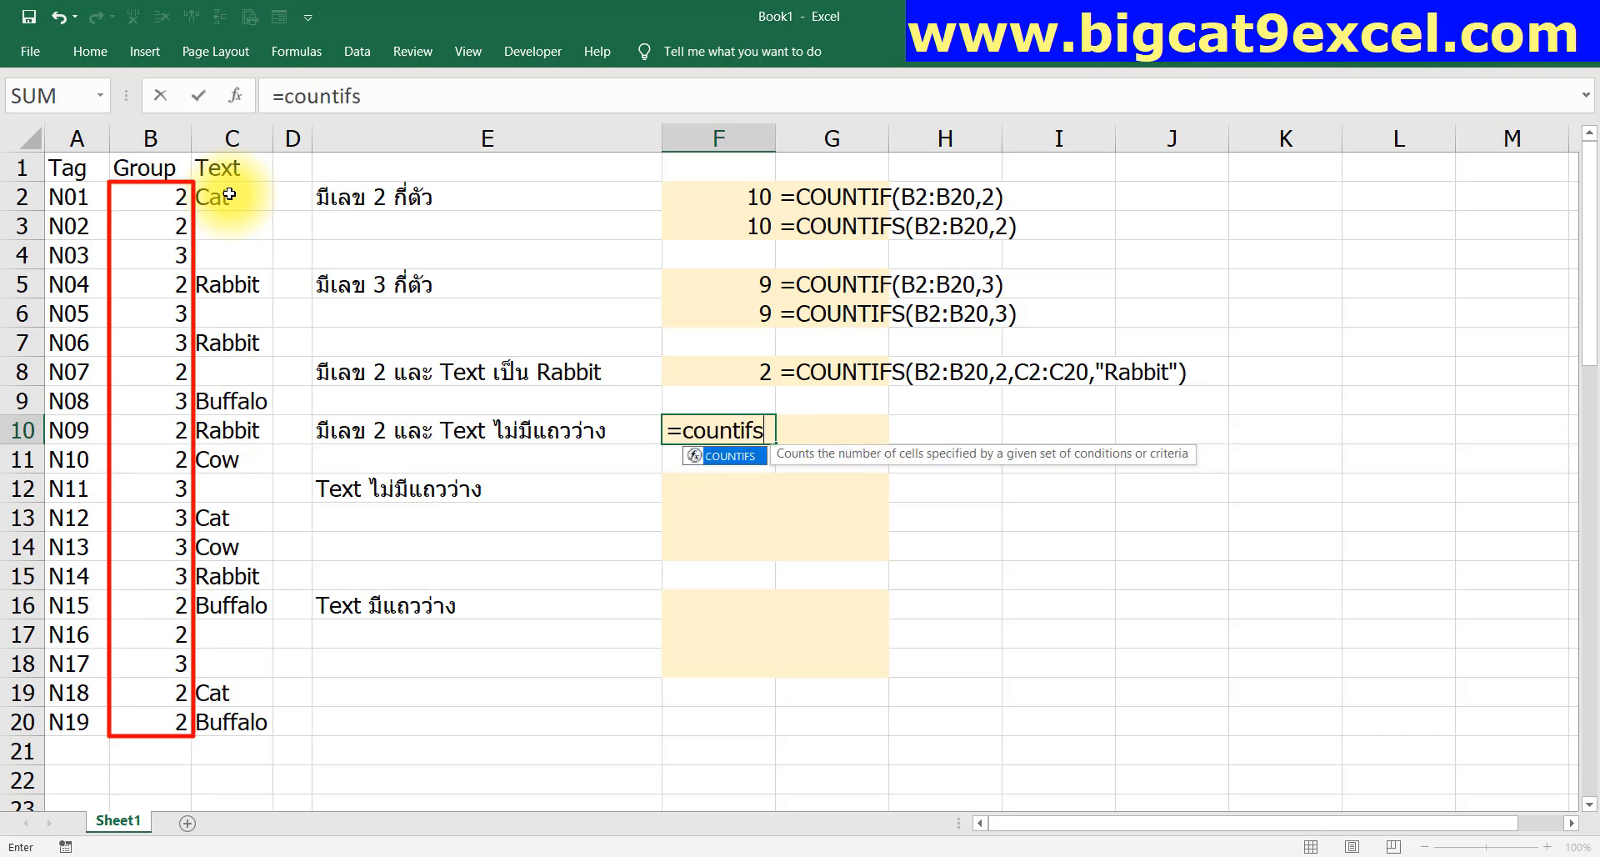
{"action": "key", "text": "Tab"}
{"action": "type", "text": "B2"}
{"action": "key", "text": "ctrl+shift+Down"}
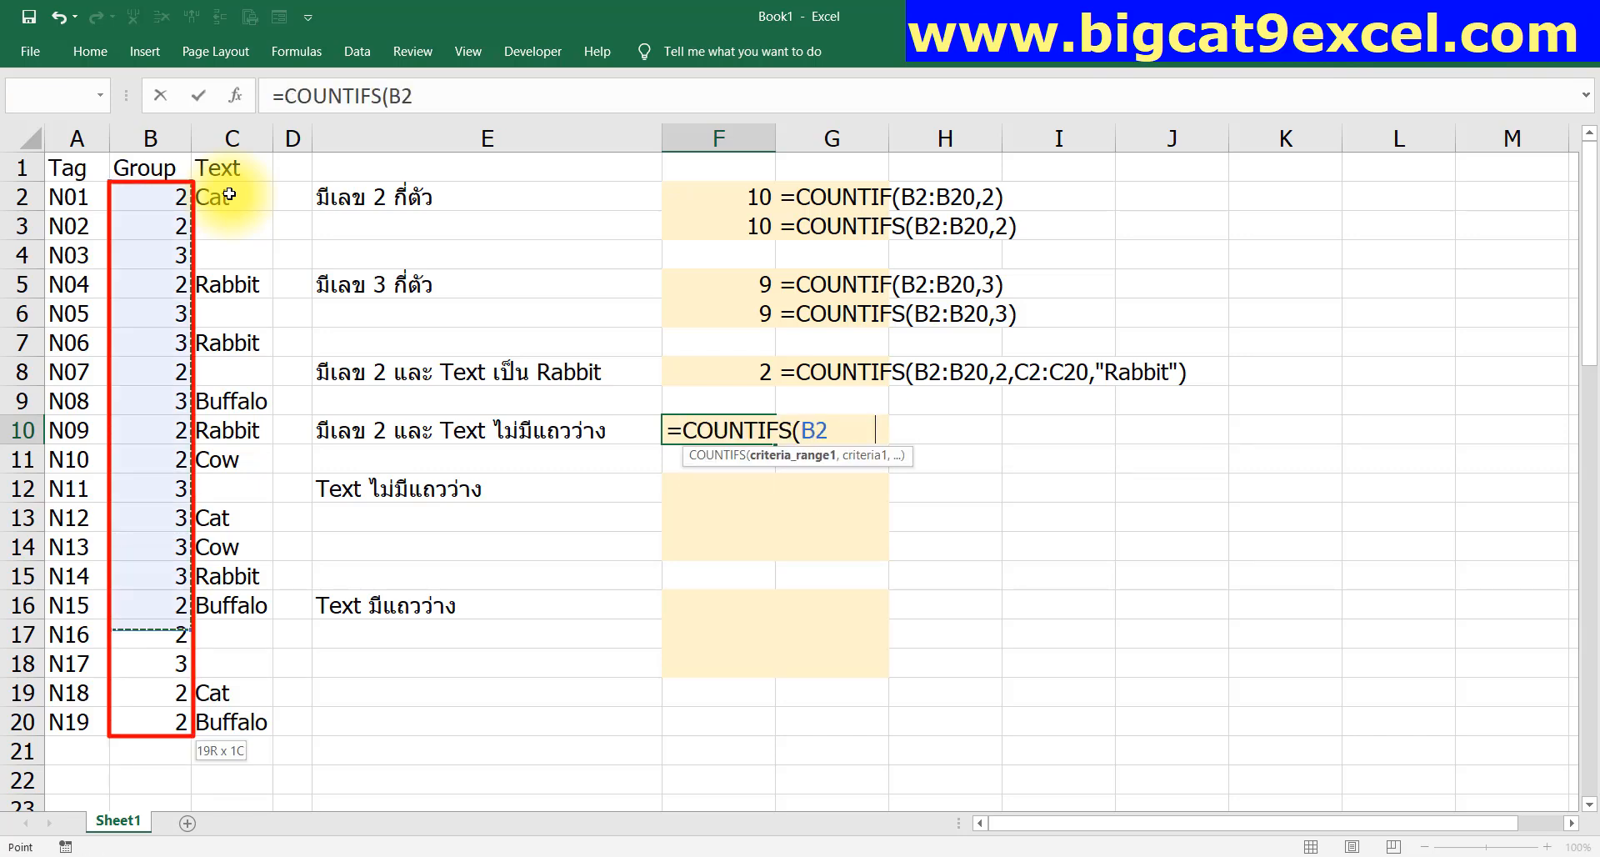
{"action": "type", "text": ",2,"}
Add C2:C20 with the non-blank criterion "<>"&"" as the second condition and complete the formula in F10
{"action": "key", "text": "ctrl+Home"}
{"action": "key", "text": "Right"}
{"action": "key", "text": "shift+Left"}
{"action": "key", "text": "ctrl+shift+Down"}
{"action": "key", "text": "shift+Right"}
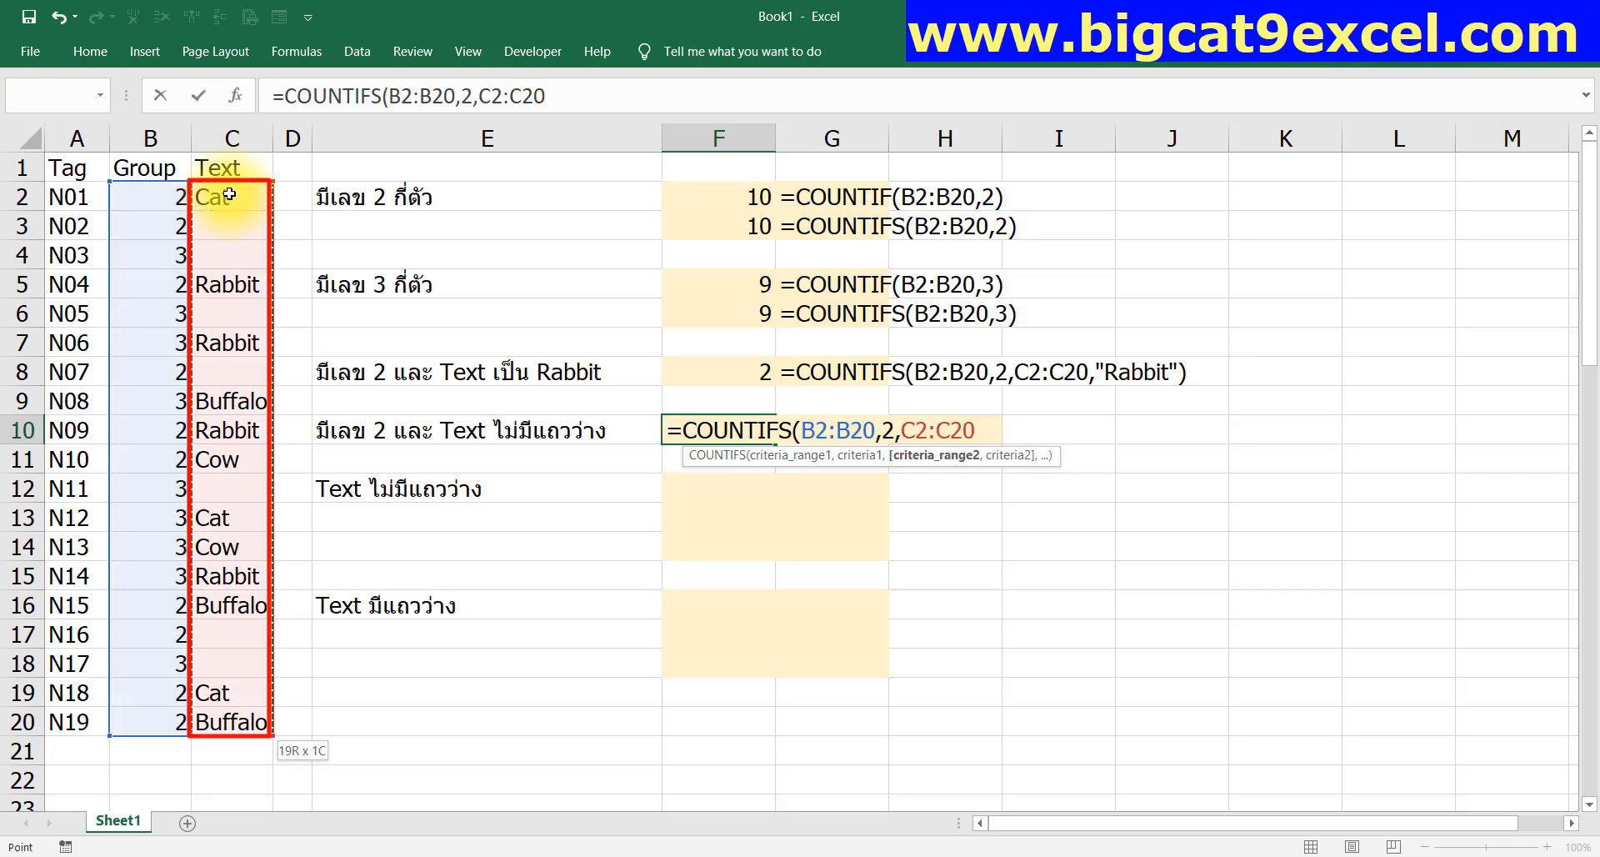
{"action": "type", "text": ","}
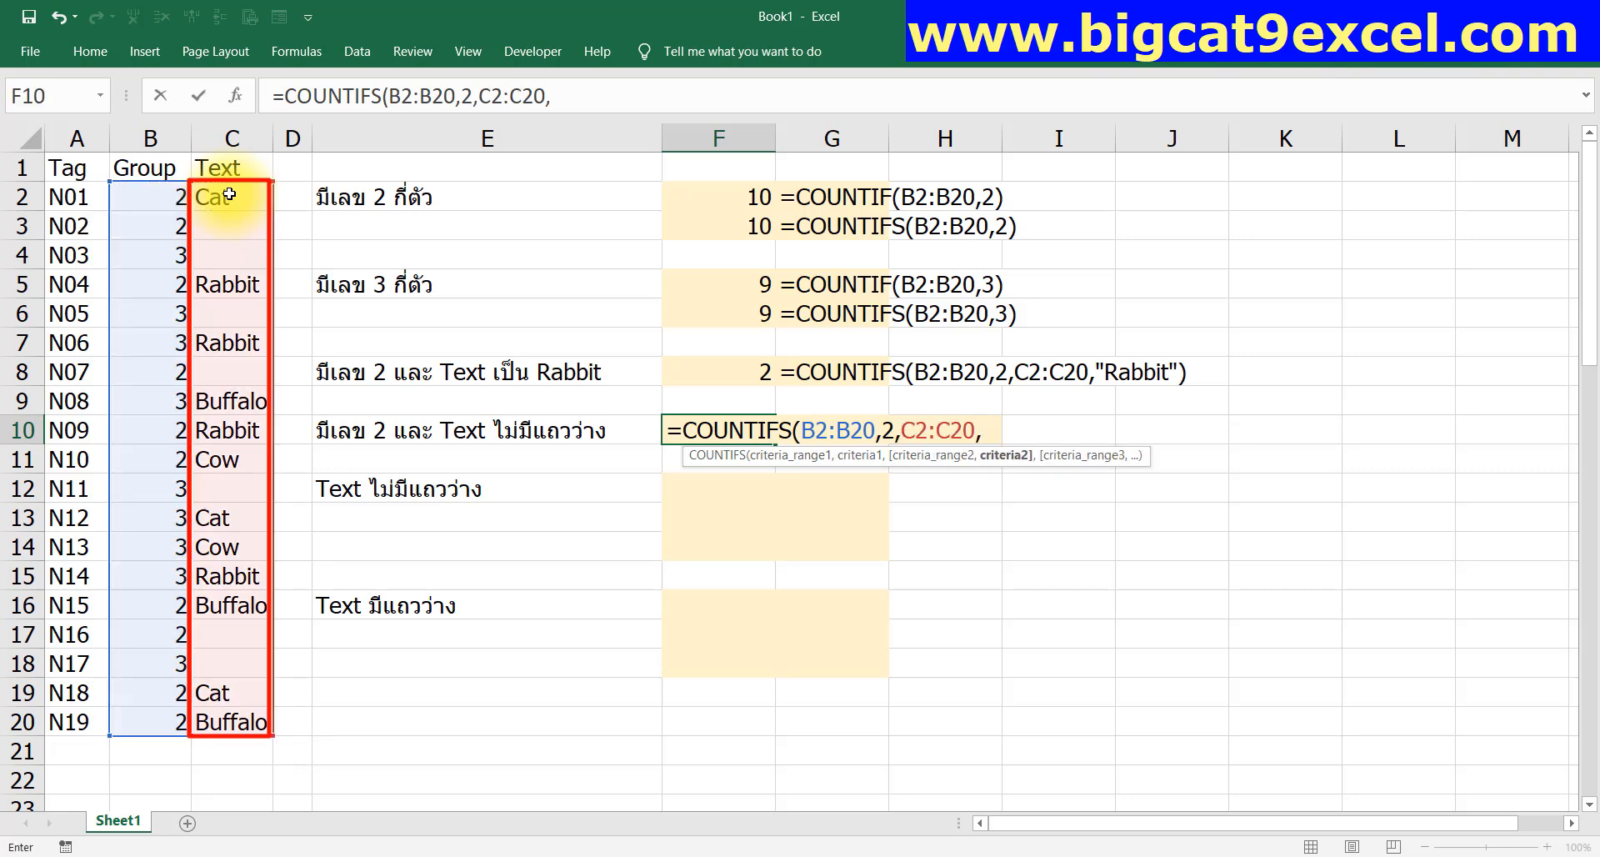
{"action": "type", "text": "\"<>\""}
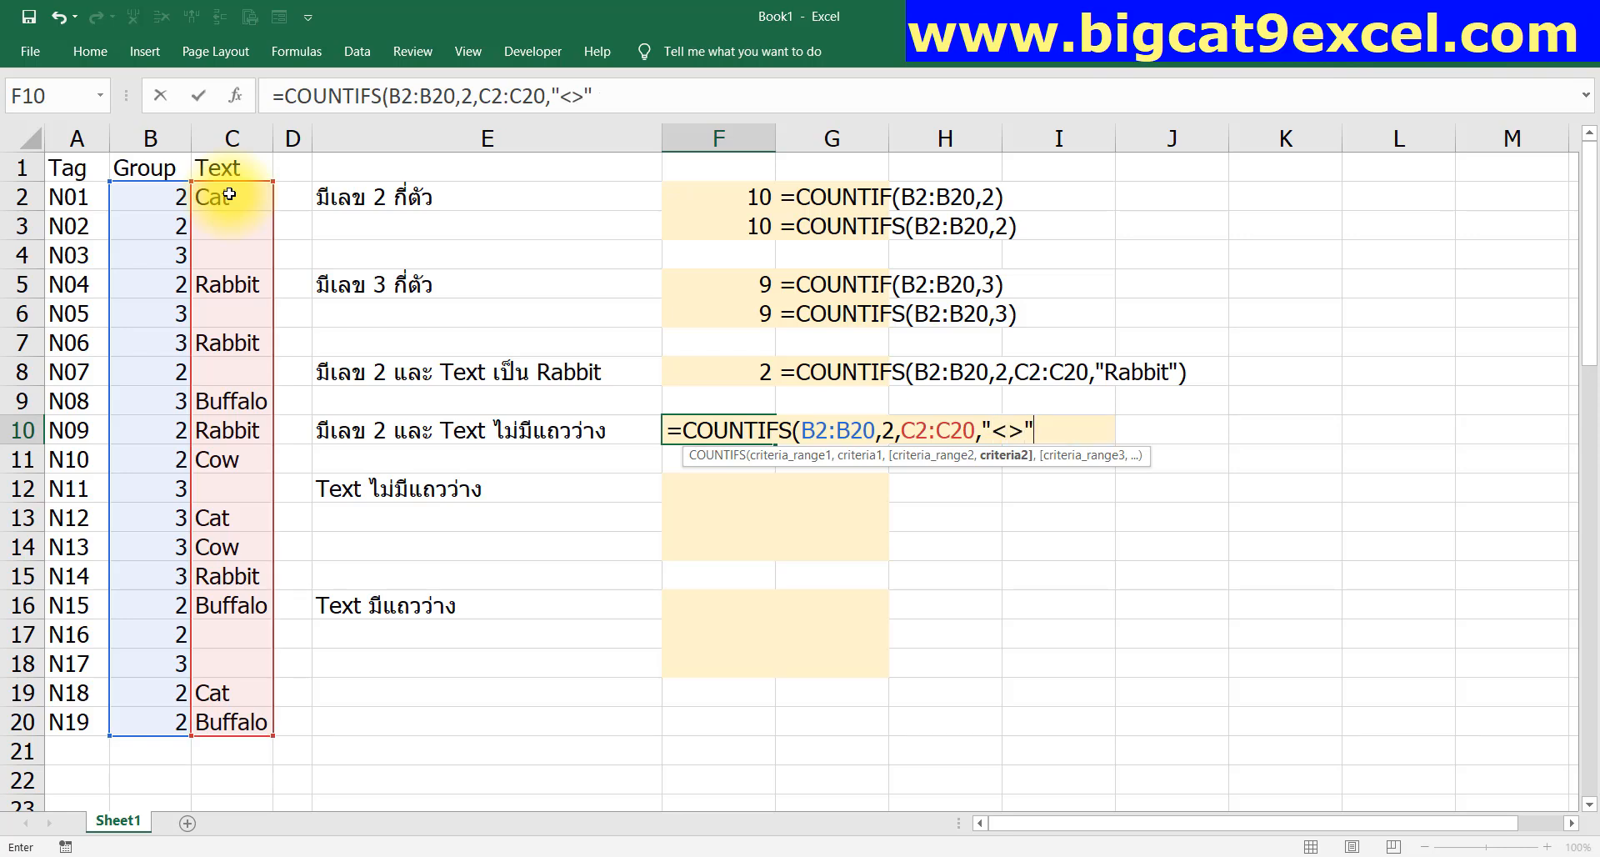
{"action": "type", "text": "&\"\")"}
{"action": "key", "text": "Return"}
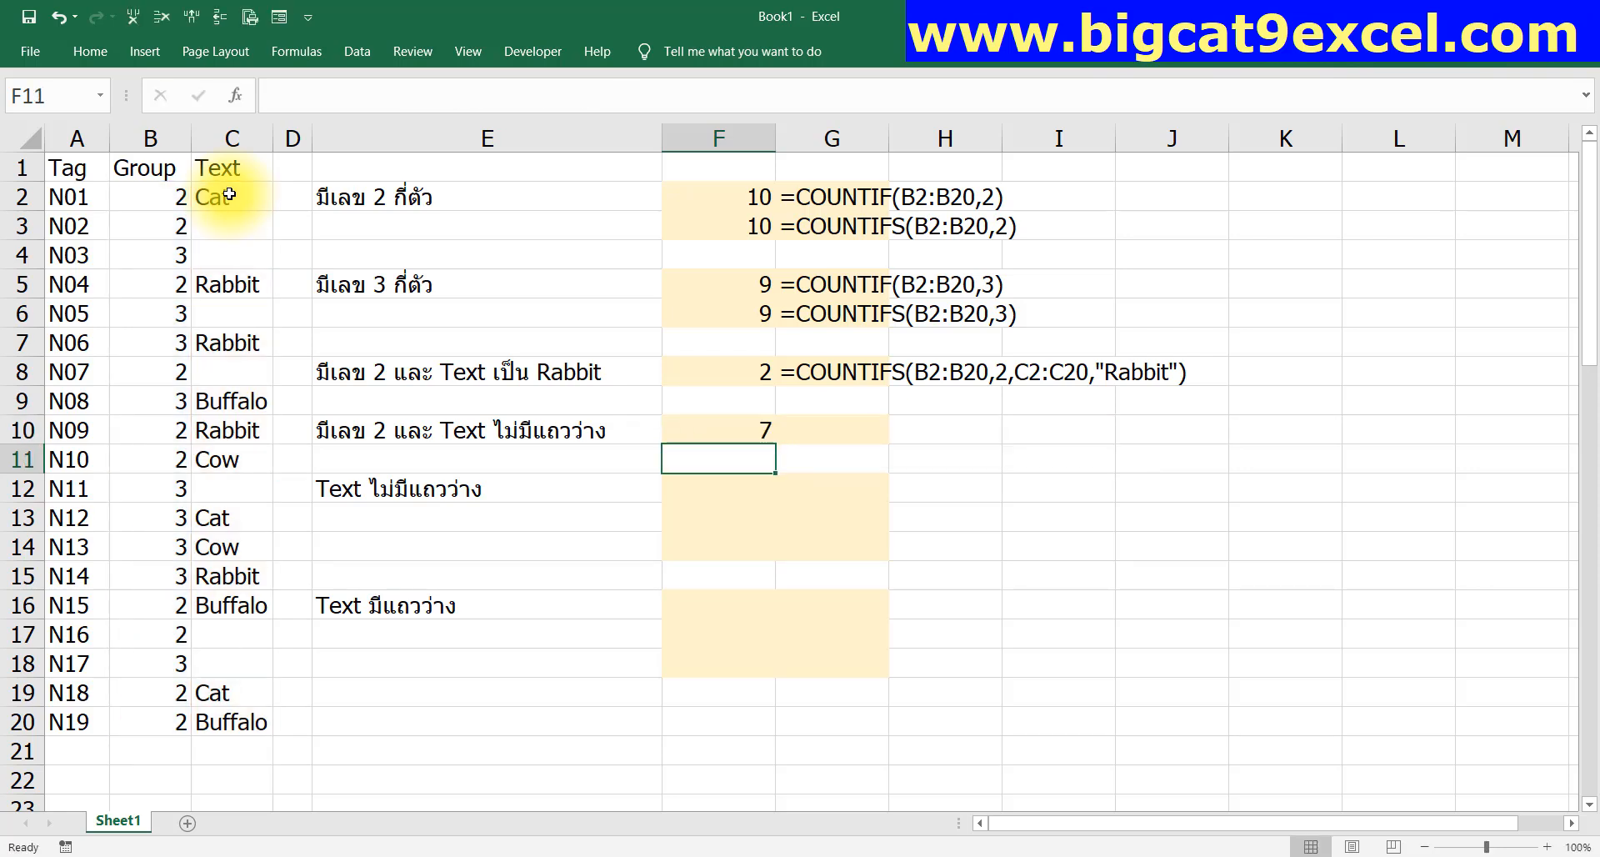
Copy the FORMULATEXT formula from G8 to G10 to display the non-blank formula
{"action": "key", "text": "Up"}
{"action": "key", "text": "Right"}
{"action": "key", "text": "Up"}
{"action": "key", "text": "Up"}
{"action": "key", "text": "ctrl+c"}
{"action": "key", "text": "Down"}
{"action": "key", "text": "Down"}
{"action": "key", "text": "Return"}
Start a COUNTIF formula in cell F12 with the Text entries C2:C20 as its range
{"action": "key", "text": "Down"}
{"action": "key", "text": "Down"}
{"action": "key", "text": "Left"}
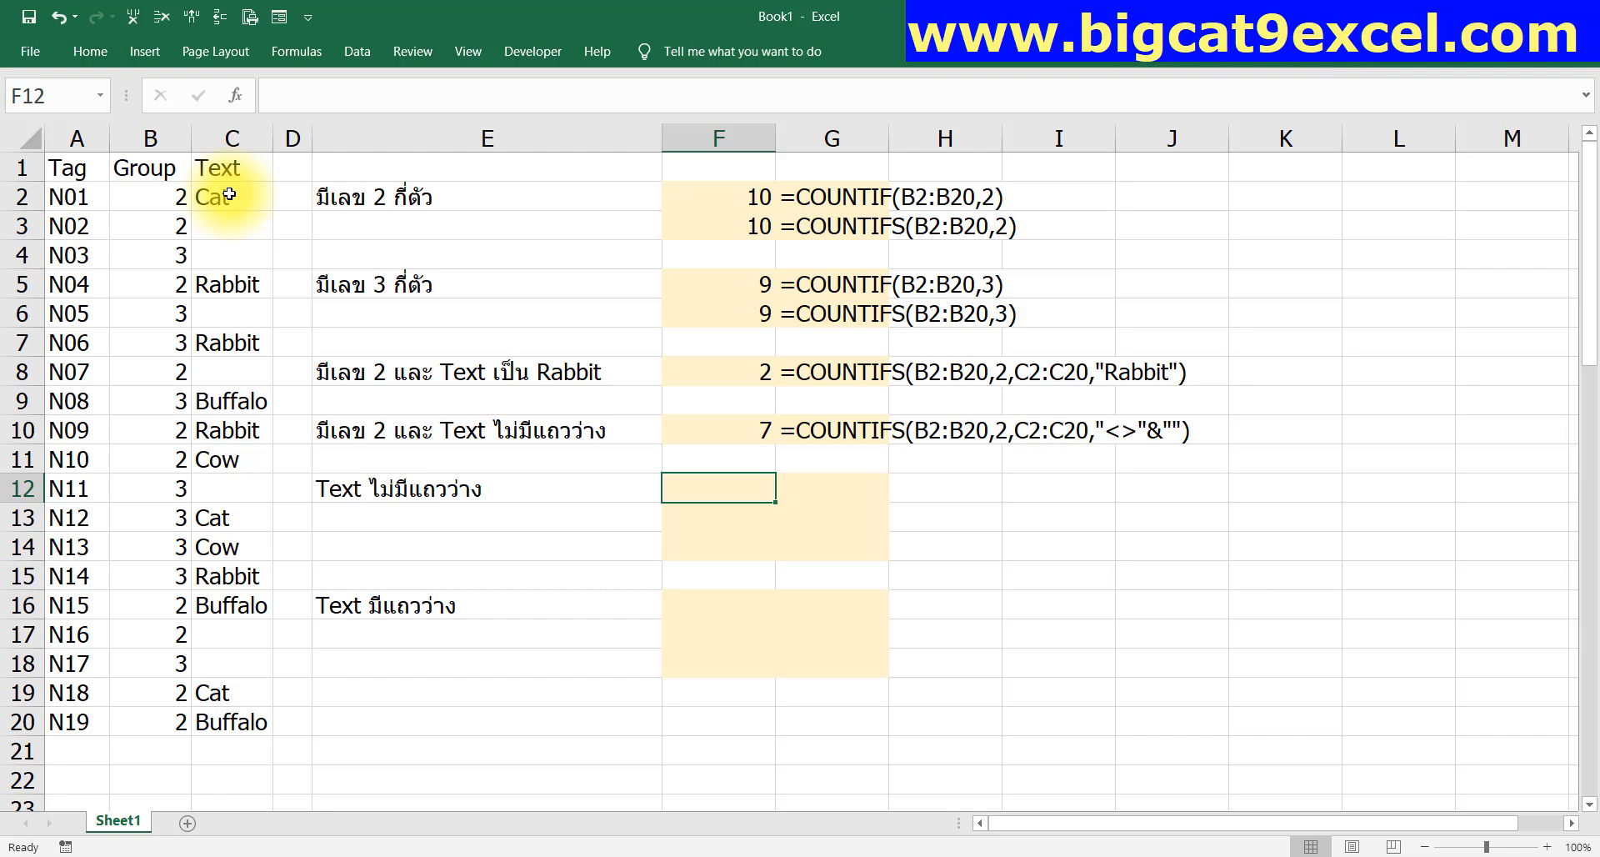
{"action": "type", "text": "="}
{"action": "type", "text": "coutn"}
{"action": "key", "text": "BackSpace"}
{"action": "key", "text": "BackSpace"}
{"action": "type", "text": "ntifs"}
{"action": "key", "text": "BackSpace"}
{"action": "key", "text": "Tab"}
{"action": "left_click", "coordinate": [229, 194]}
{"action": "type", "text": ":C20,"}
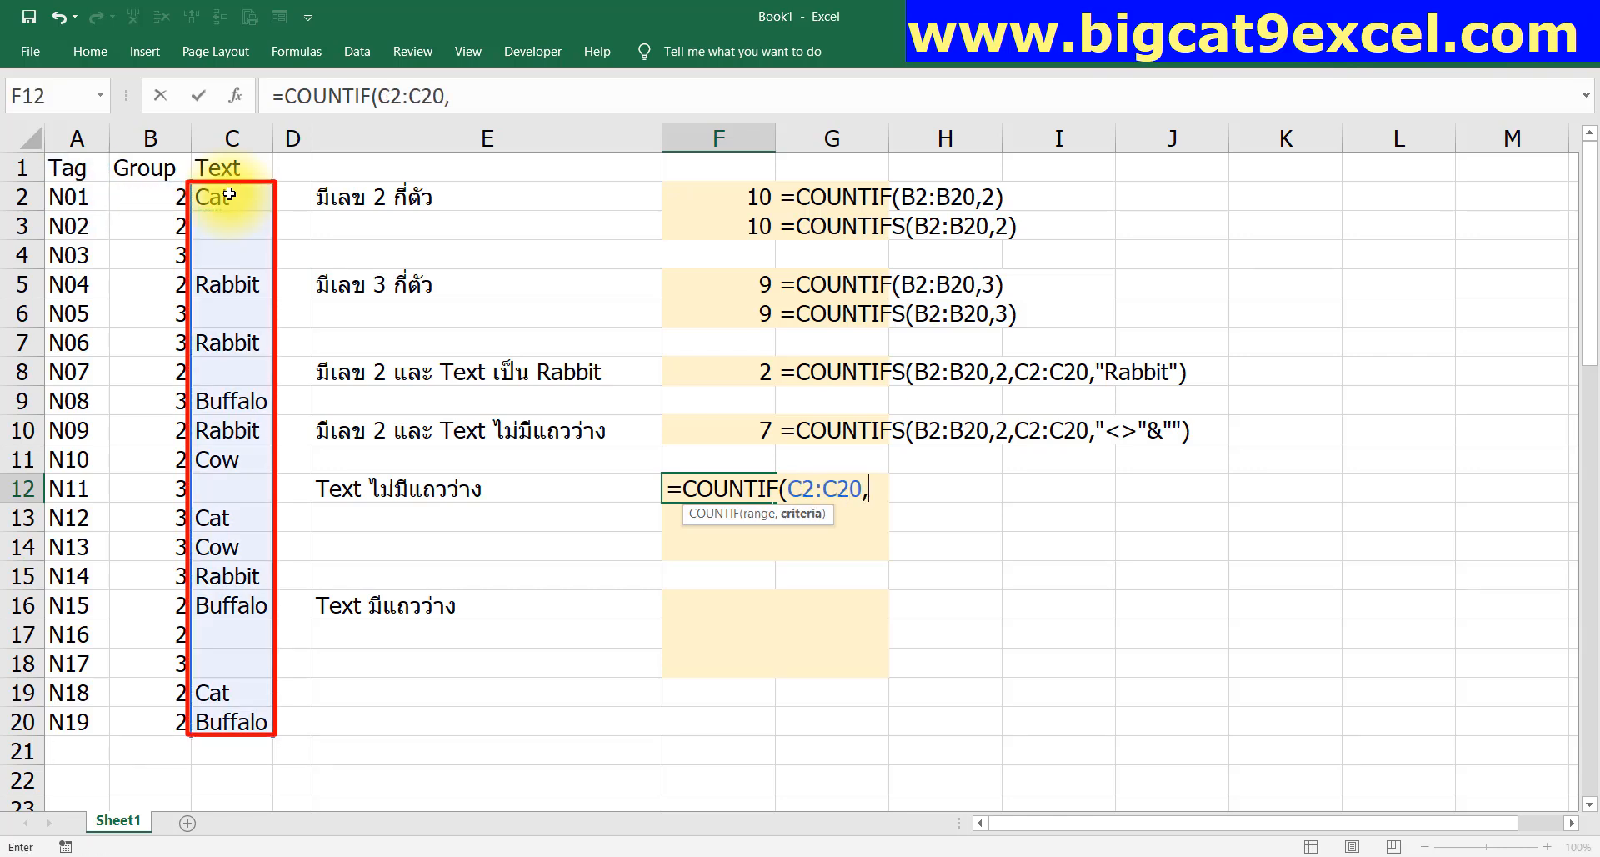
Add the non-blank criterion "<>"&"" and complete the COUNTIF formula in F12
{"action": "type", "text": "\"<>\"&\"\""}
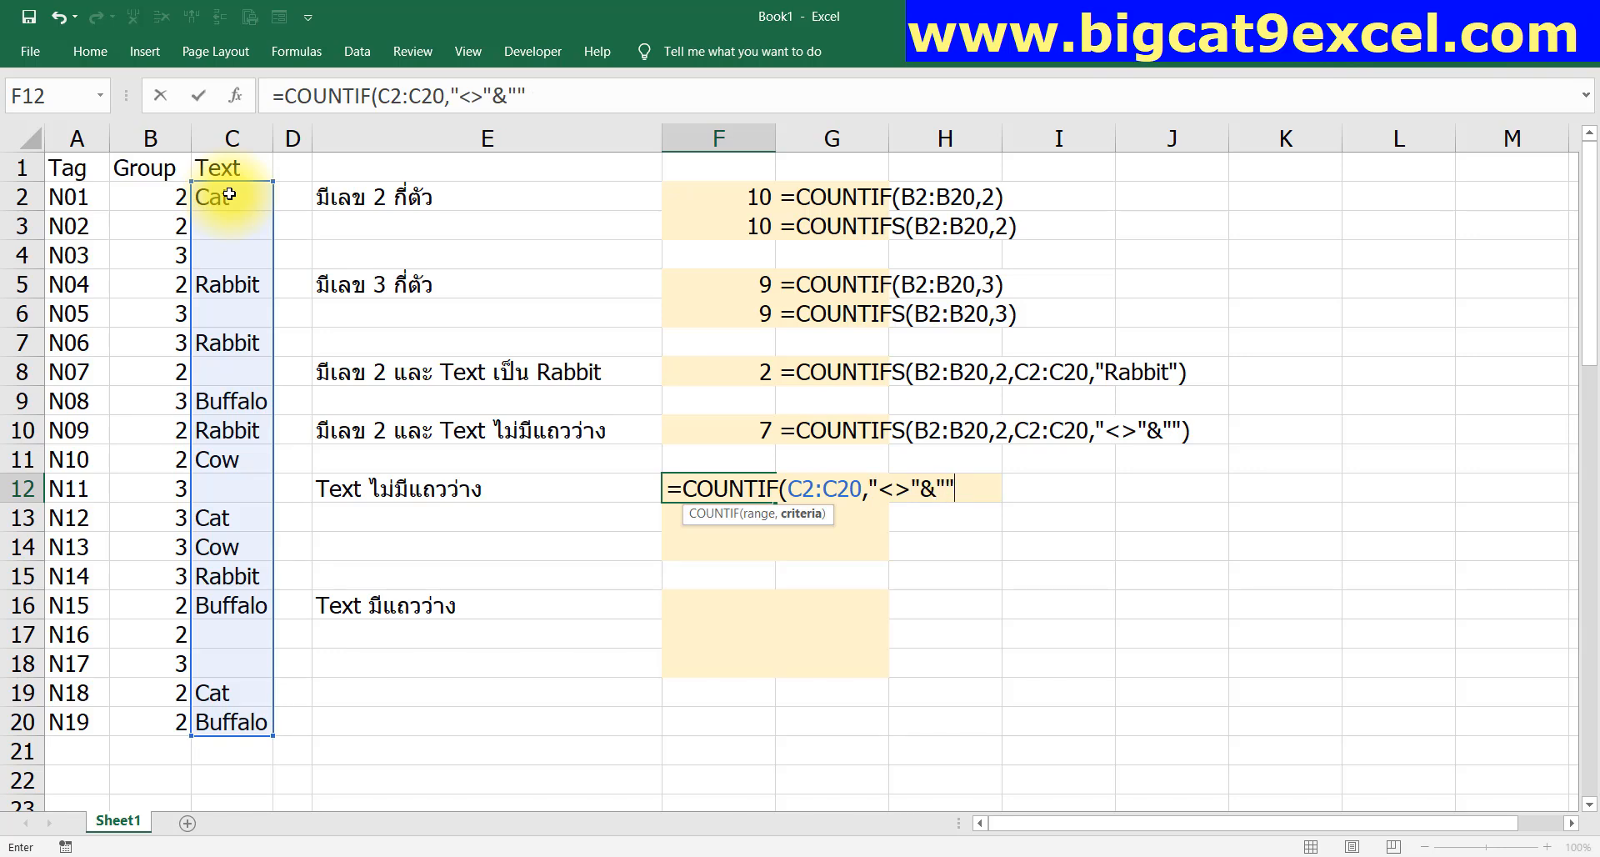
{"action": "type", "text": ")"}
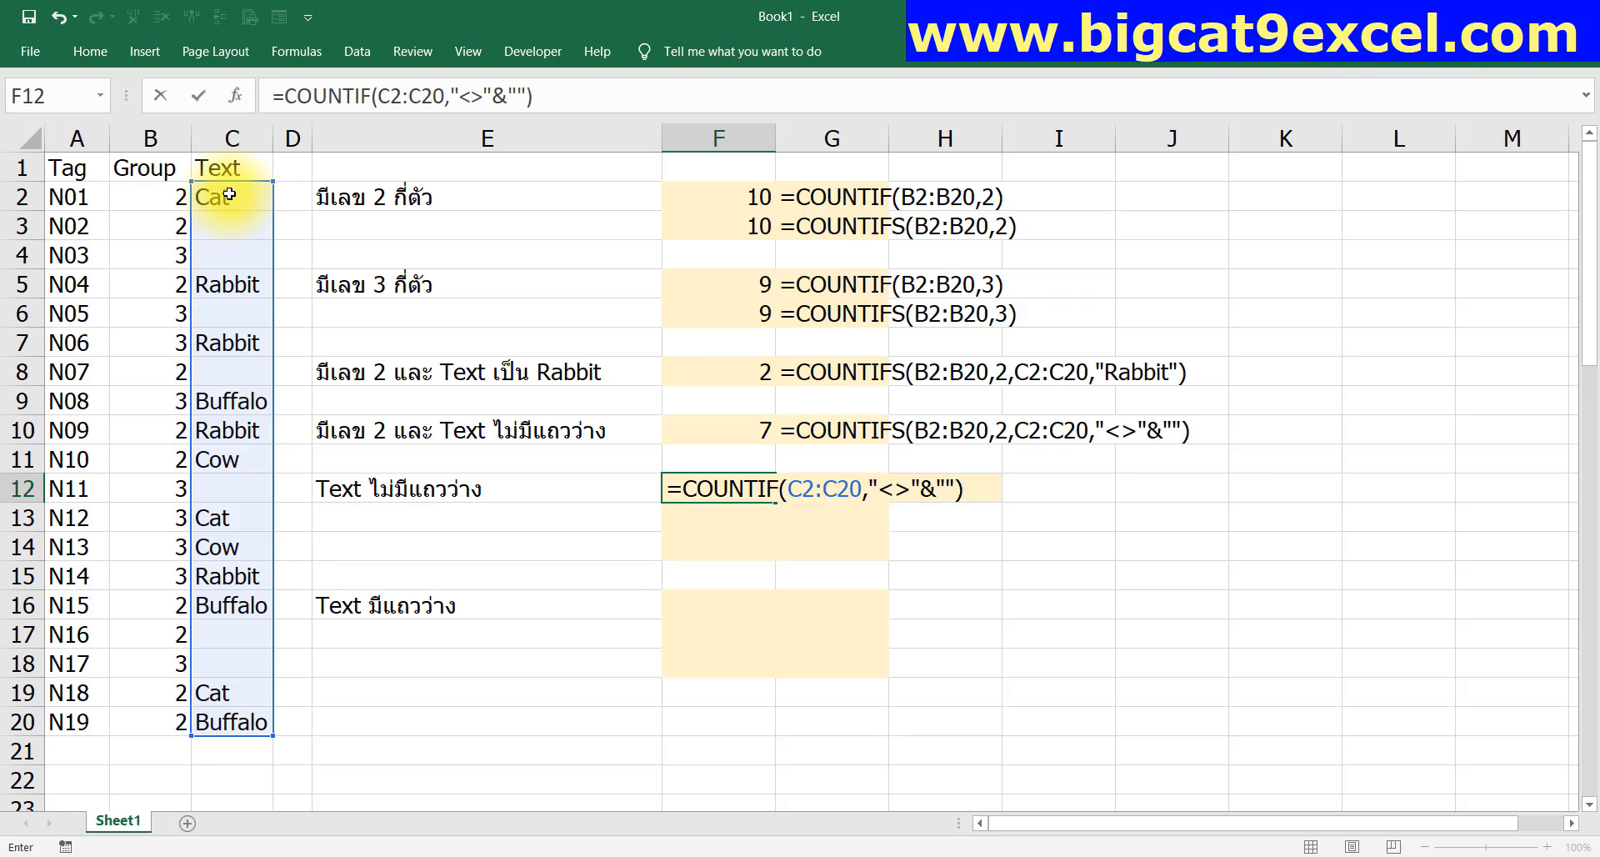
{"action": "key", "text": "Return"}
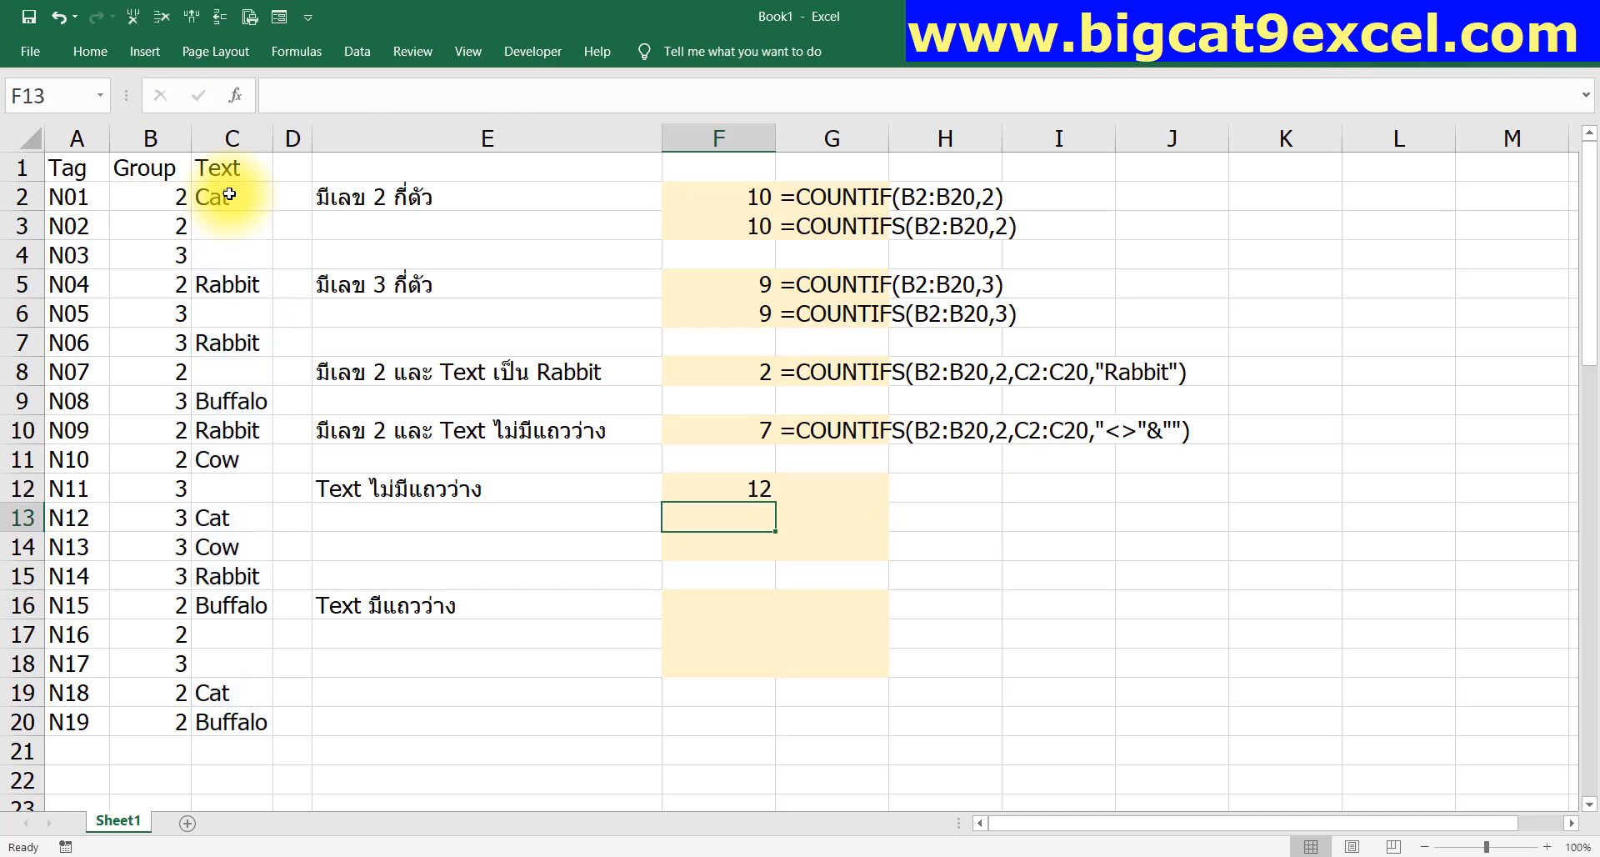
Copy the FORMULATEXT formula from G10 to G12 to display the COUNTIF non-blank formula
{"action": "key", "text": "Right"}
{"action": "key", "text": "Up"}
{"action": "key", "text": "Up"}
{"action": "key", "text": "Up"}
{"action": "key", "text": "ctrl+c"}
{"action": "key", "text": "Down"}
{"action": "key", "text": "Down"}
{"action": "key", "text": "Return"}
Start a COUNTIFS formula in cell F13 with C2:C20 as its criteria range
{"action": "key", "text": "Left"}
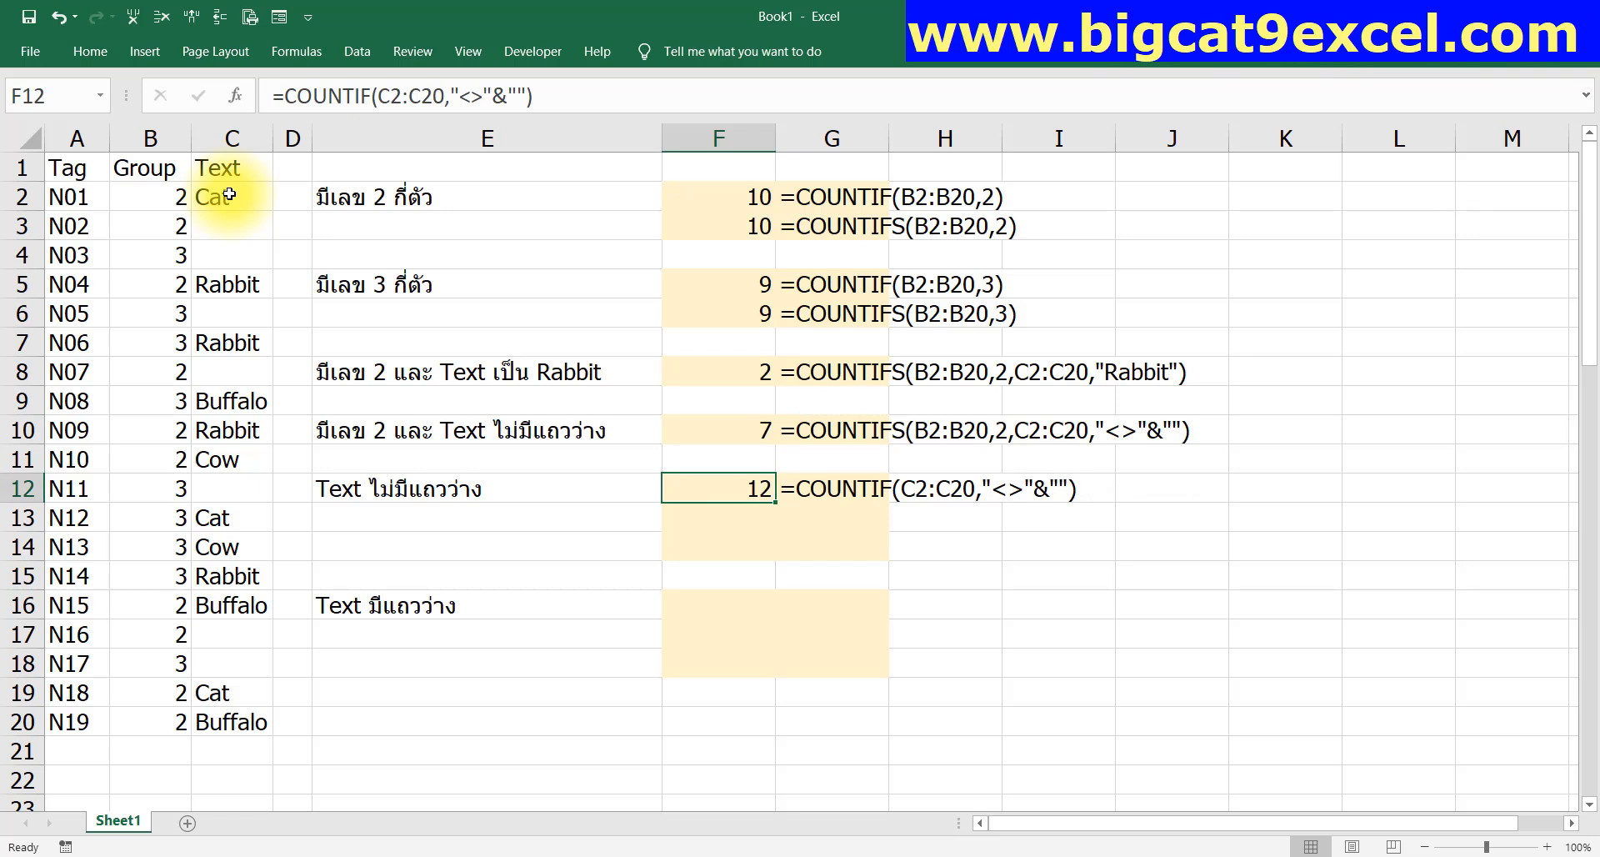
{"action": "key", "text": "ctrl+c"}
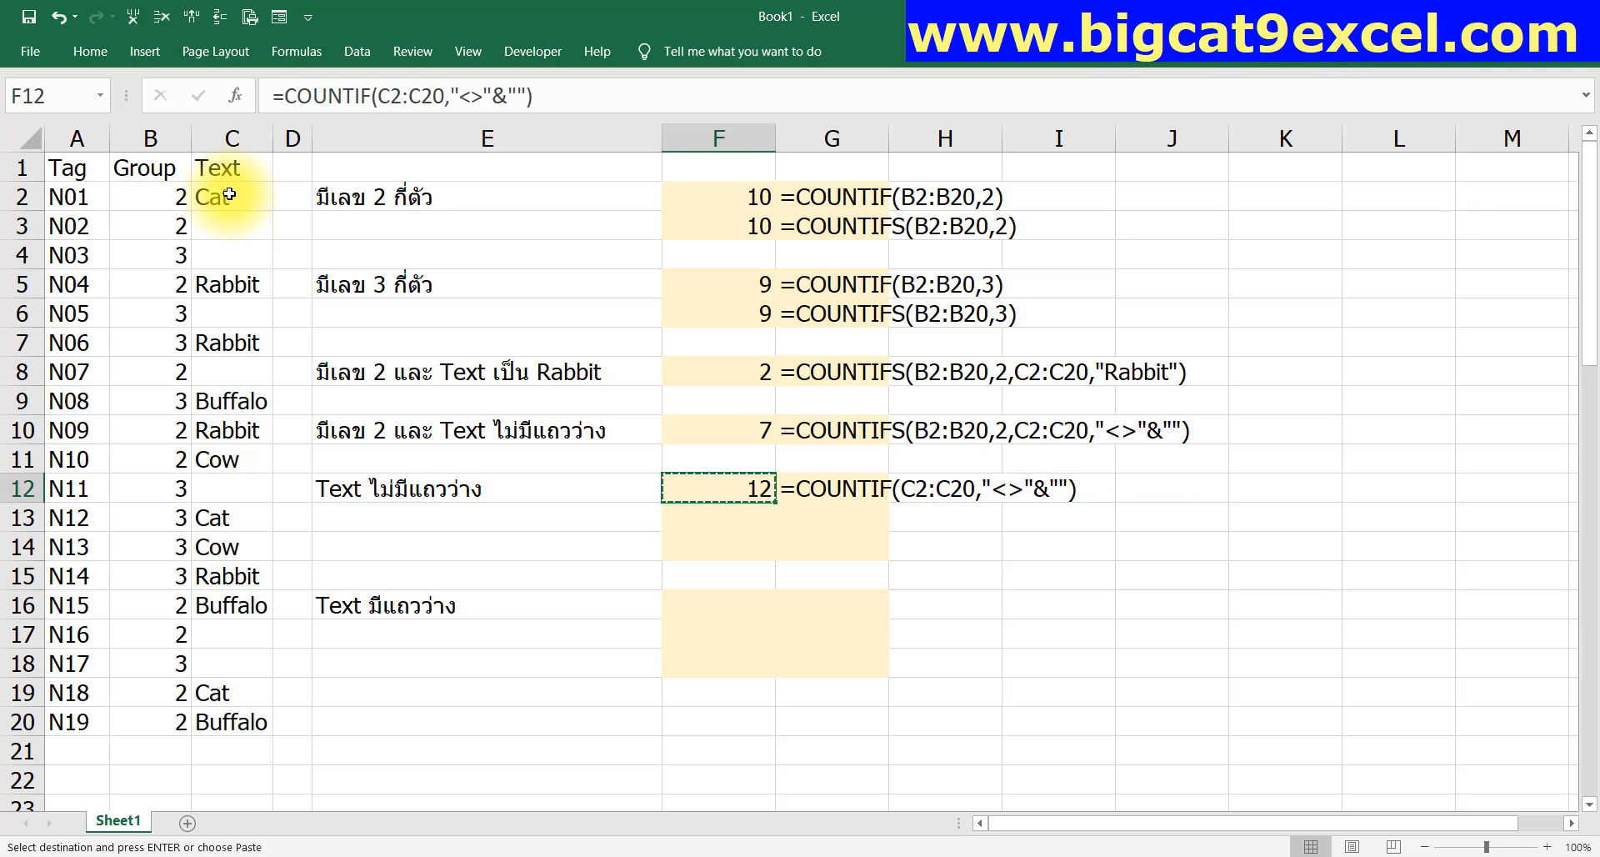
{"action": "key", "text": "Escape"}
{"action": "key", "text": "Down"}
{"action": "type", "text": "=con"}
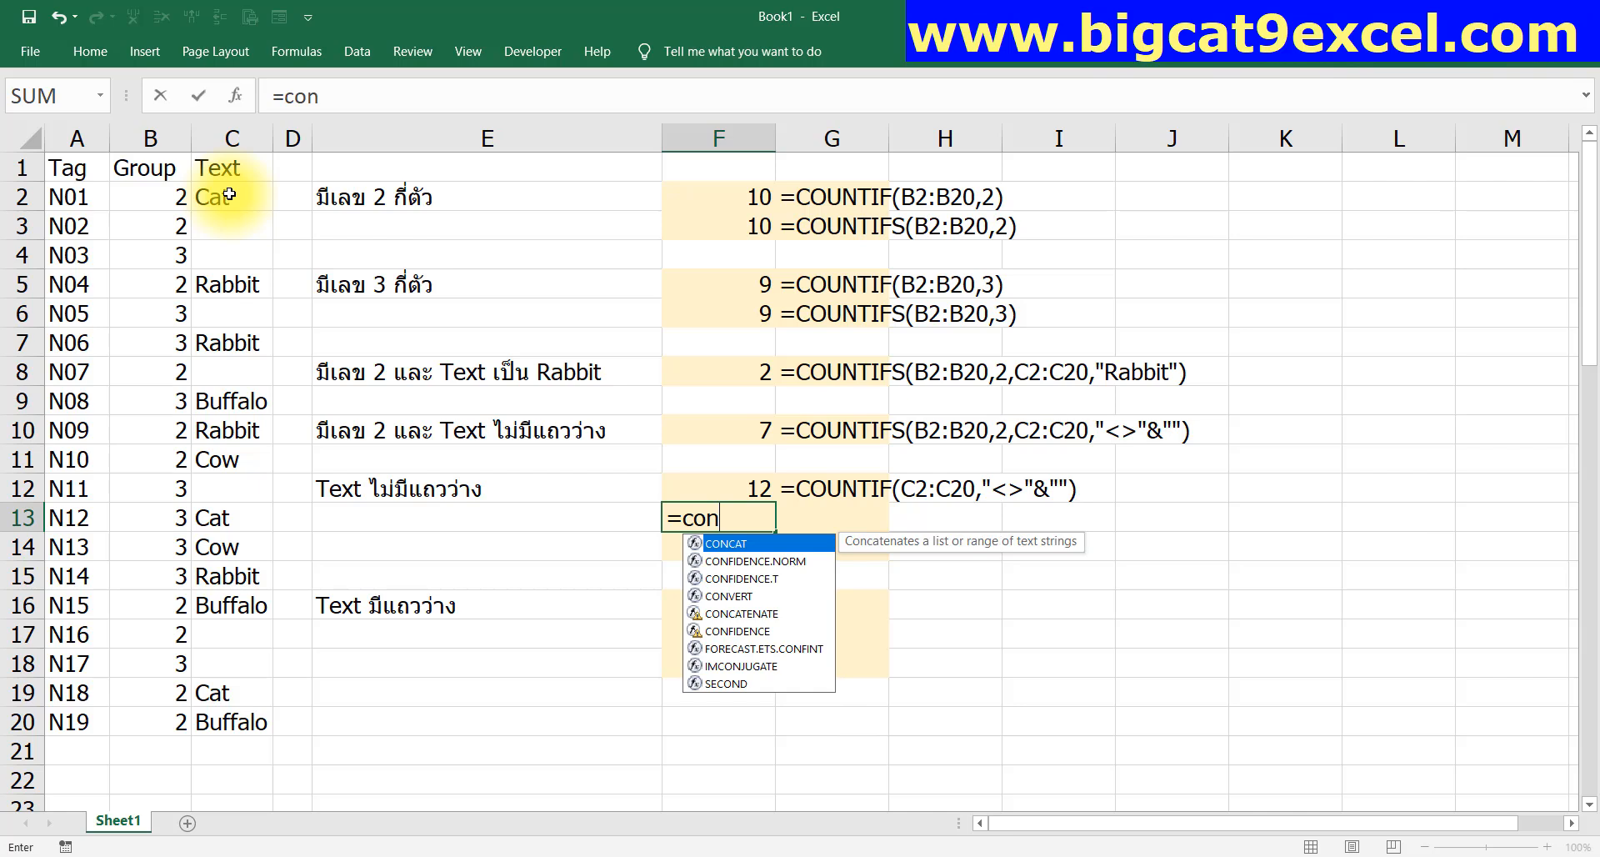
{"action": "key", "text": "ctrl+Home"}
{"action": "key", "text": "Down"}
{"action": "key", "text": "Right"}
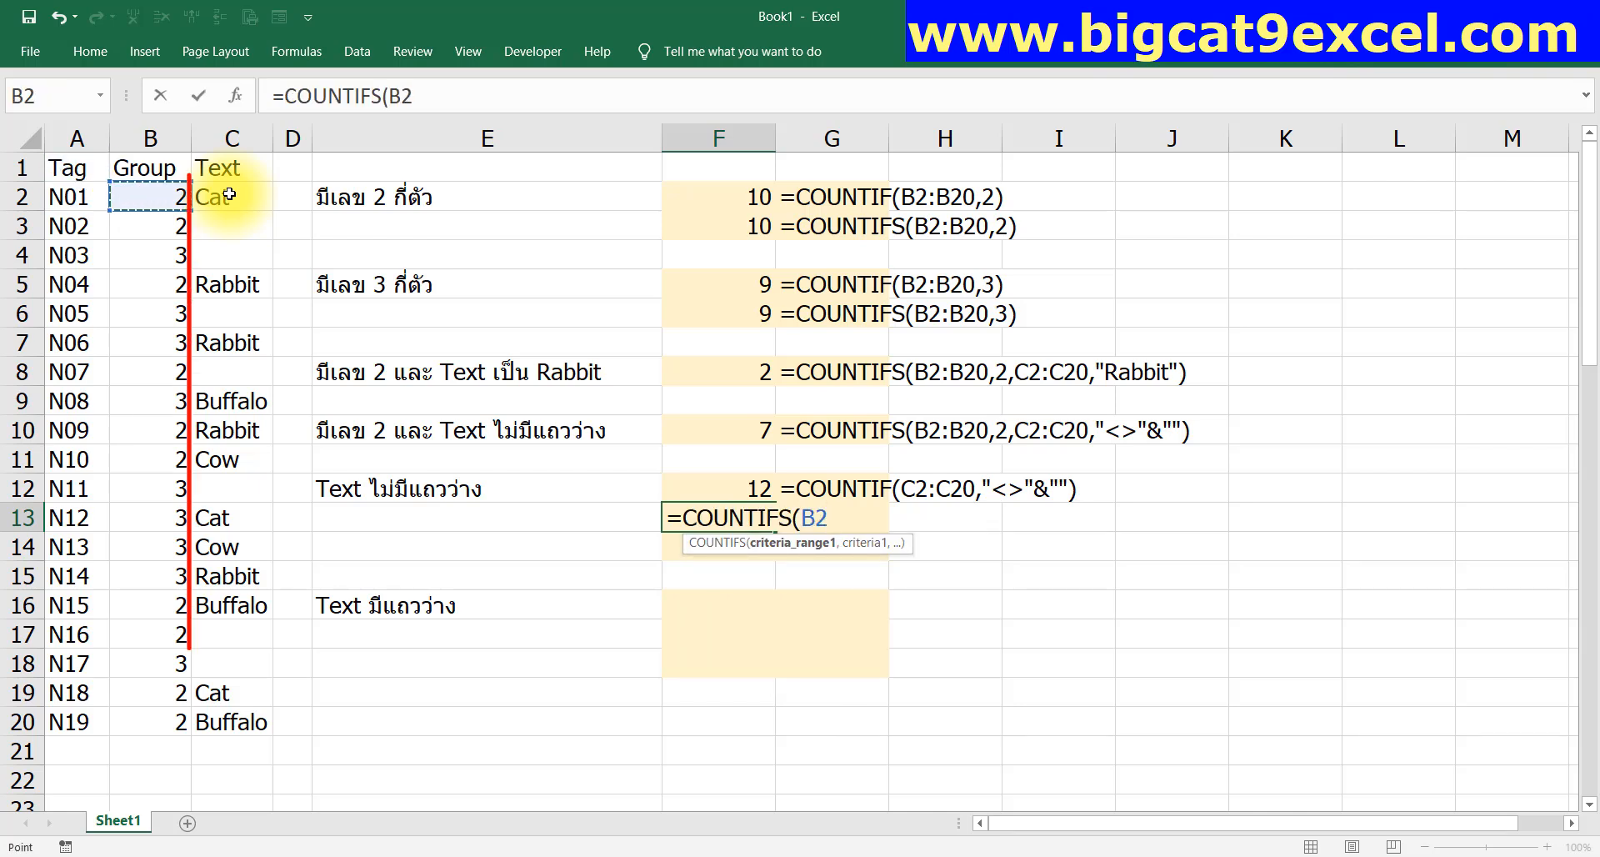
{"action": "key", "text": "Right"}
{"action": "key", "text": "ctrl+shift+Down"}
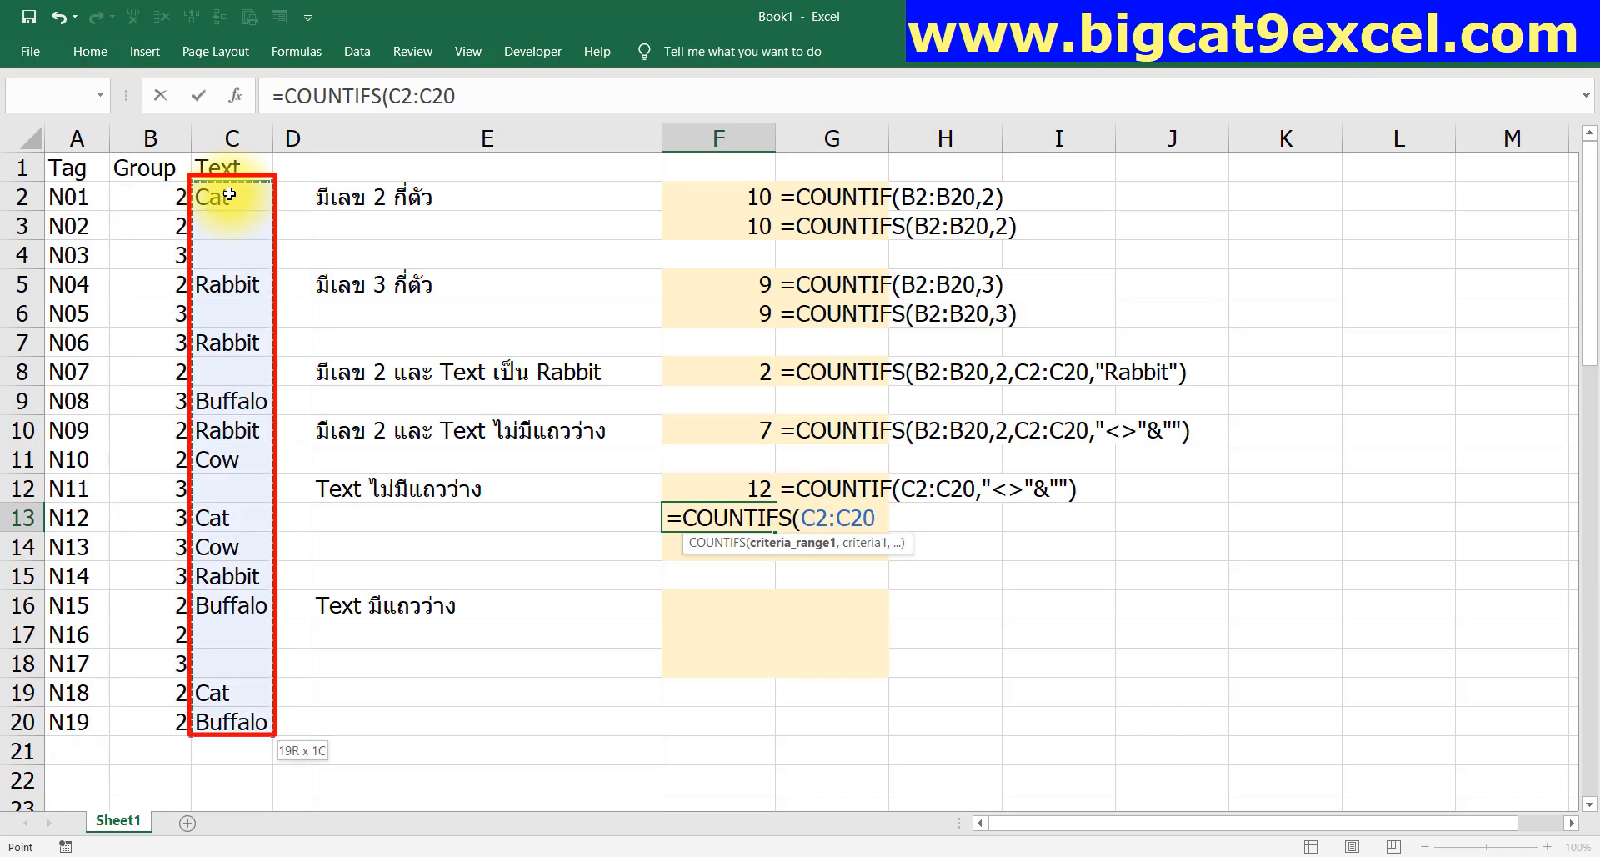
Add the non-blank criterion "<>"&"" and complete the COUNTIFS formula in F13
{"action": "type", "text": ",\"<>"}
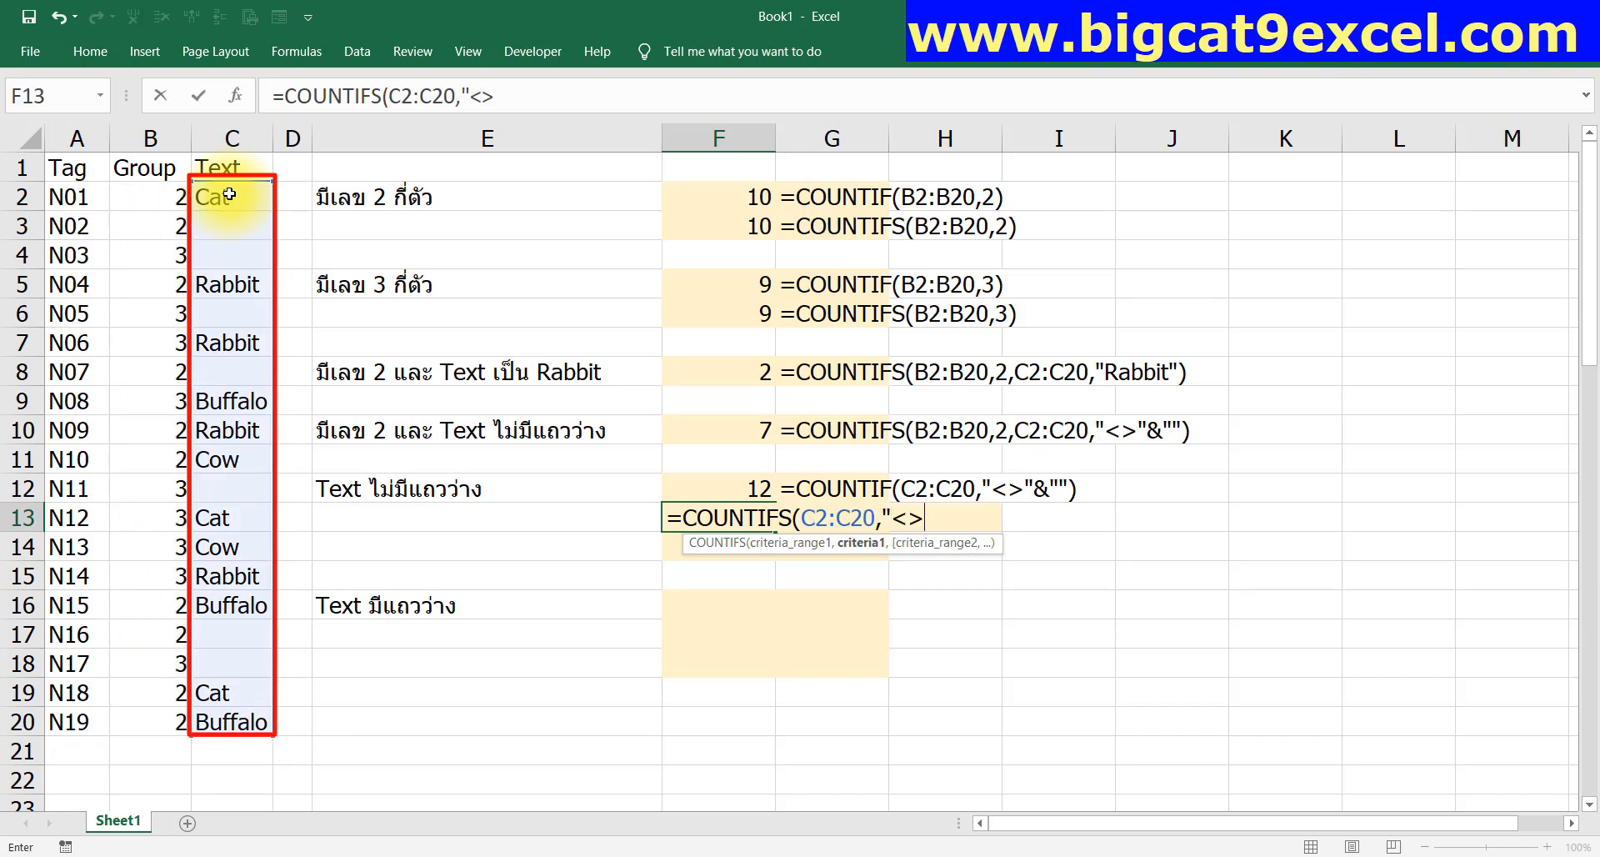
{"action": "type", "text": "\"&\"\""}
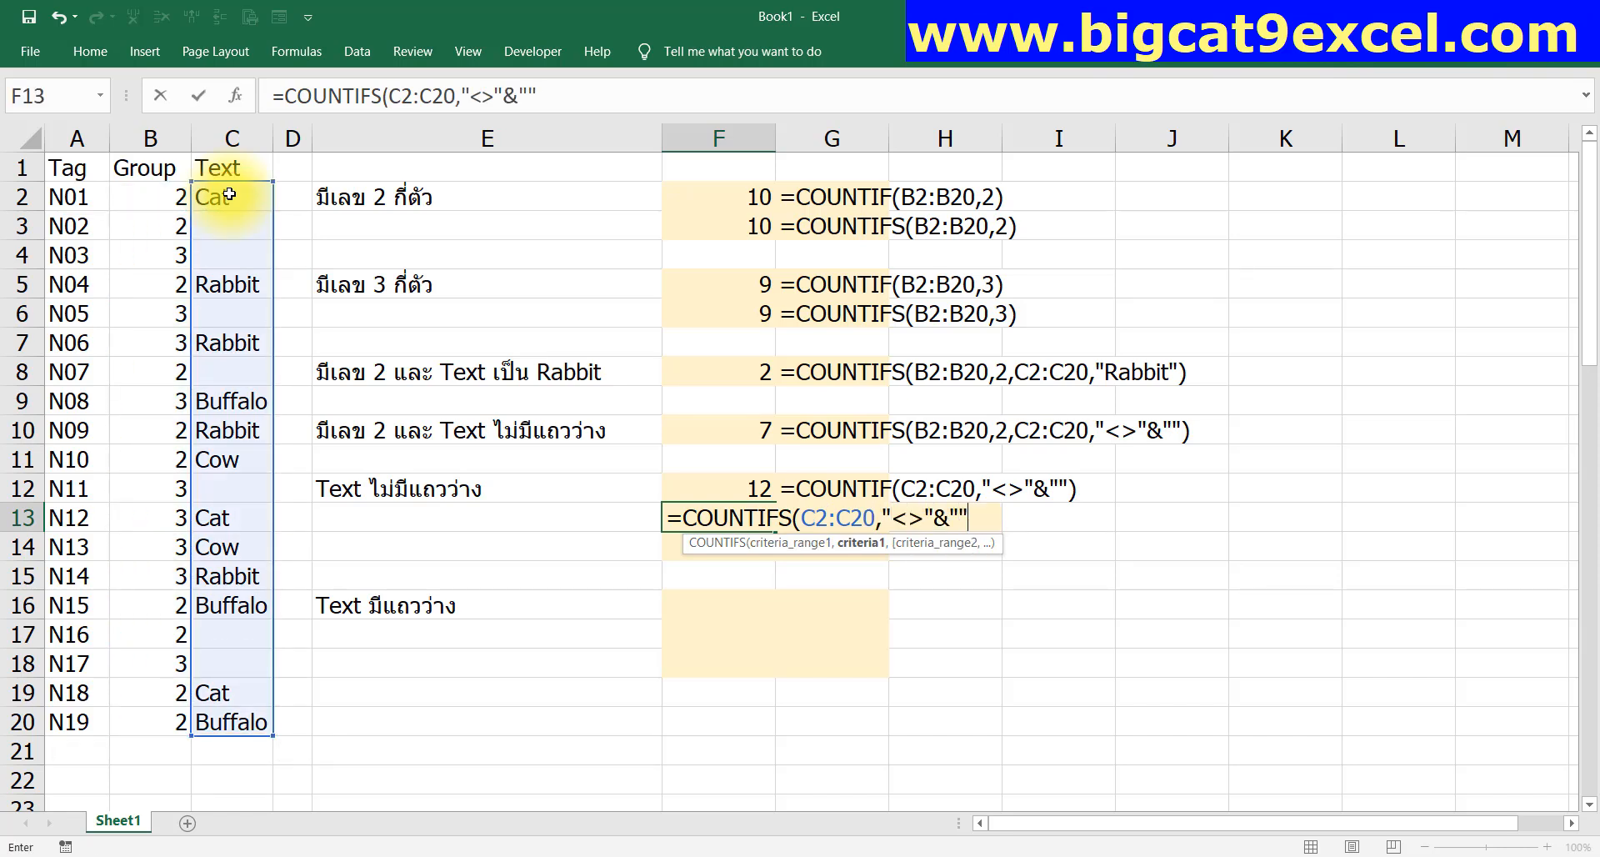
{"action": "type", "text": ")"}
{"action": "key", "text": "Return"}
Copy the FORMULATEXT formula from G12 to G13 to display the COUNTIFS non-blank formula
{"action": "key", "text": "Up"}
{"action": "key", "text": "Right"}
{"action": "key", "text": "Up"}
{"action": "key", "text": "ctrl+c"}
{"action": "key", "text": "Down"}
{"action": "key", "text": "ctrl+v"}
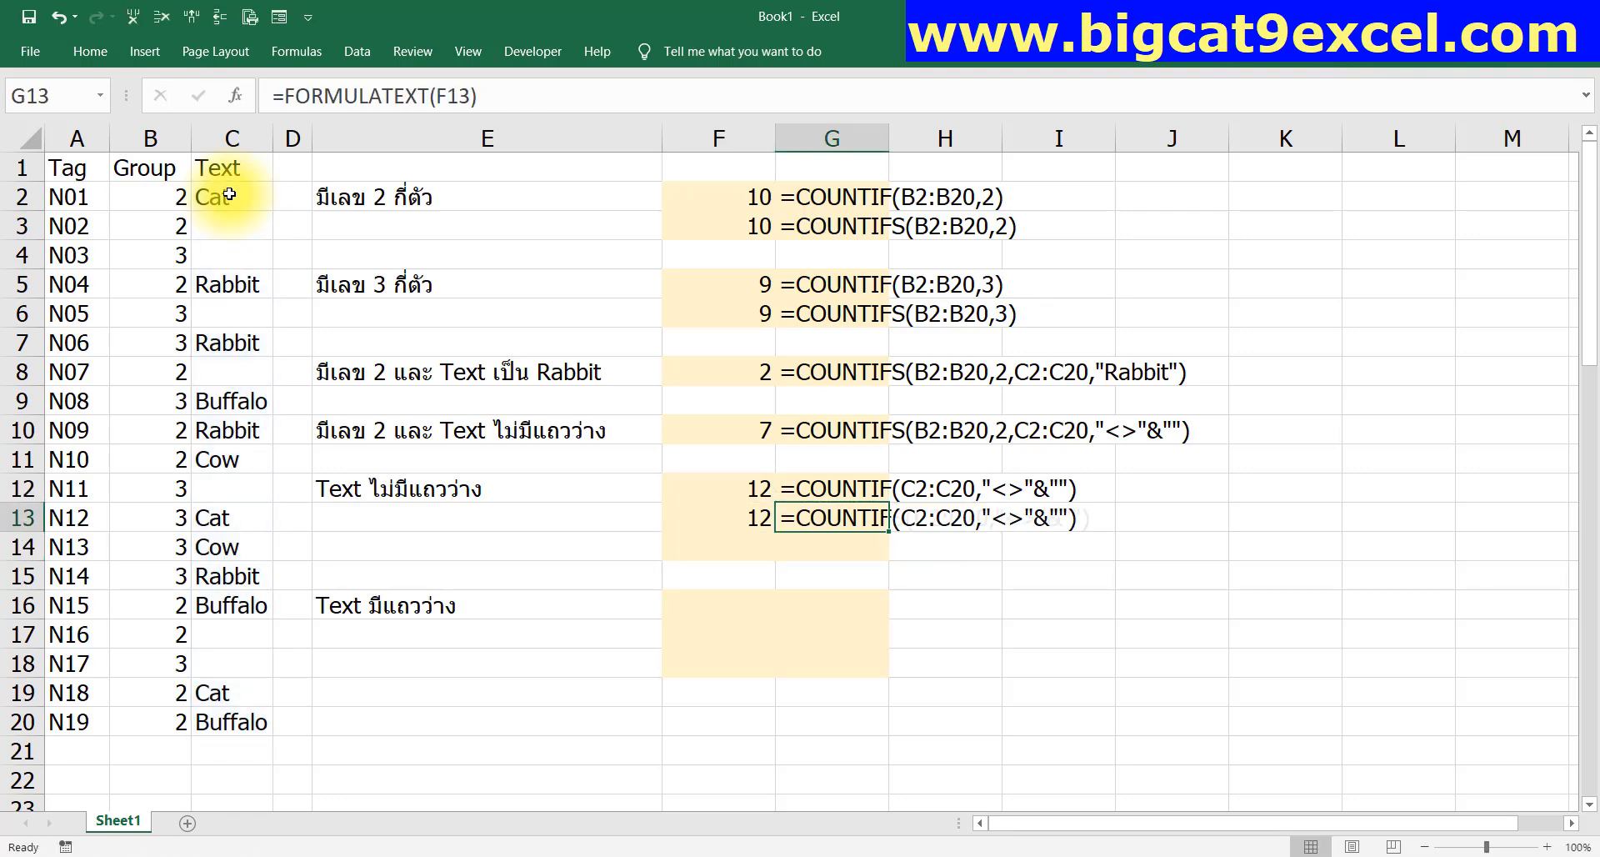
{"action": "key", "text": "Escape"}
Enter a COUNTA formula in cell F14 that counts the filled cells in C2:C20
{"action": "key", "text": "Down"}
{"action": "key", "text": "Left"}
{"action": "type", "text": "=count"}
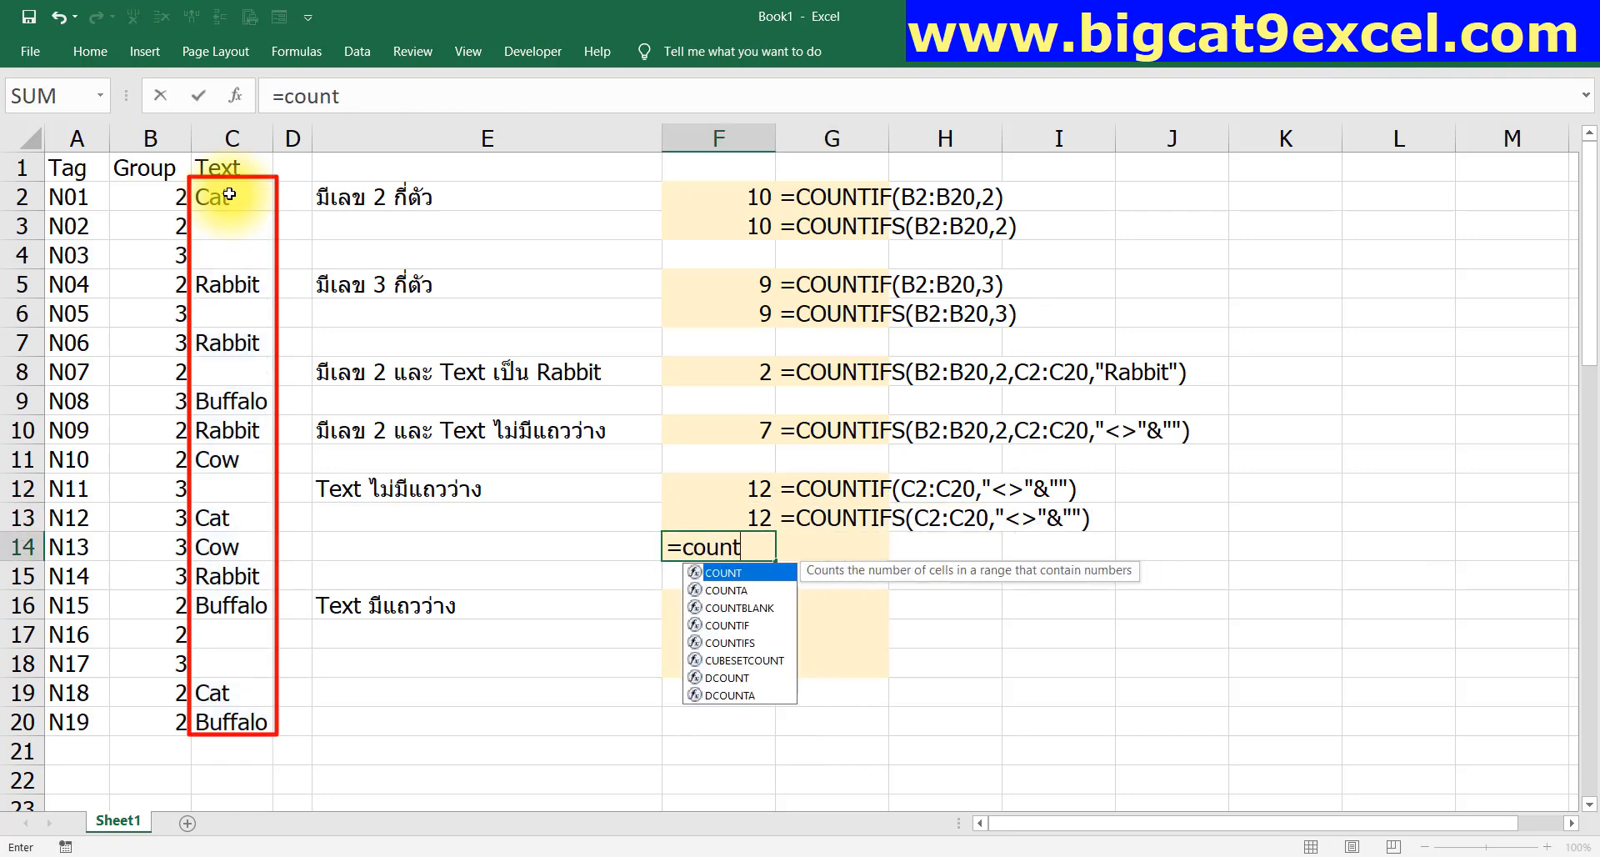
{"action": "type", "text": "a"}
{"action": "key", "text": "Tab"}
{"action": "key", "text": "ctrl+Home"}
{"action": "key", "text": "Down"}
{"action": "key", "text": "Right"}
{"action": "key", "text": "shift+Right"}
{"action": "key", "text": "shift+Down"}
{"action": "key", "text": "shift+Right"}
{"action": "key", "text": "Return"}
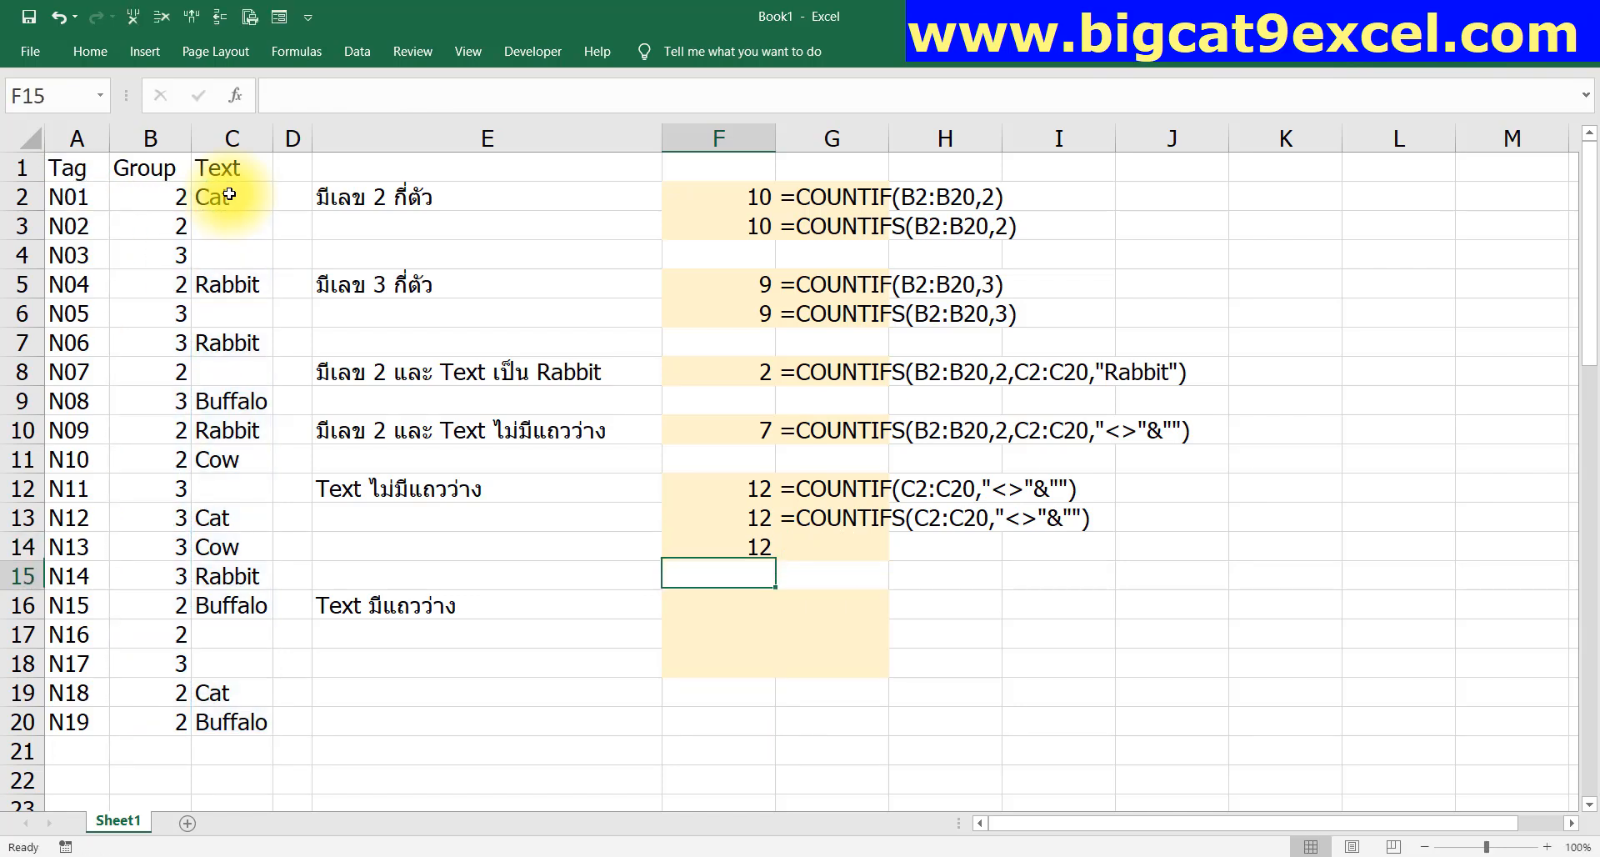
Copy the FORMULATEXT formula from G13 to G14 to display the COUNTA formula
{"action": "key", "text": "Up"}
{"action": "key", "text": "Right"}
{"action": "key", "text": "Up"}
{"action": "key", "text": "ctrl+c"}
{"action": "key", "text": "Down"}
{"action": "key", "text": "Return"}
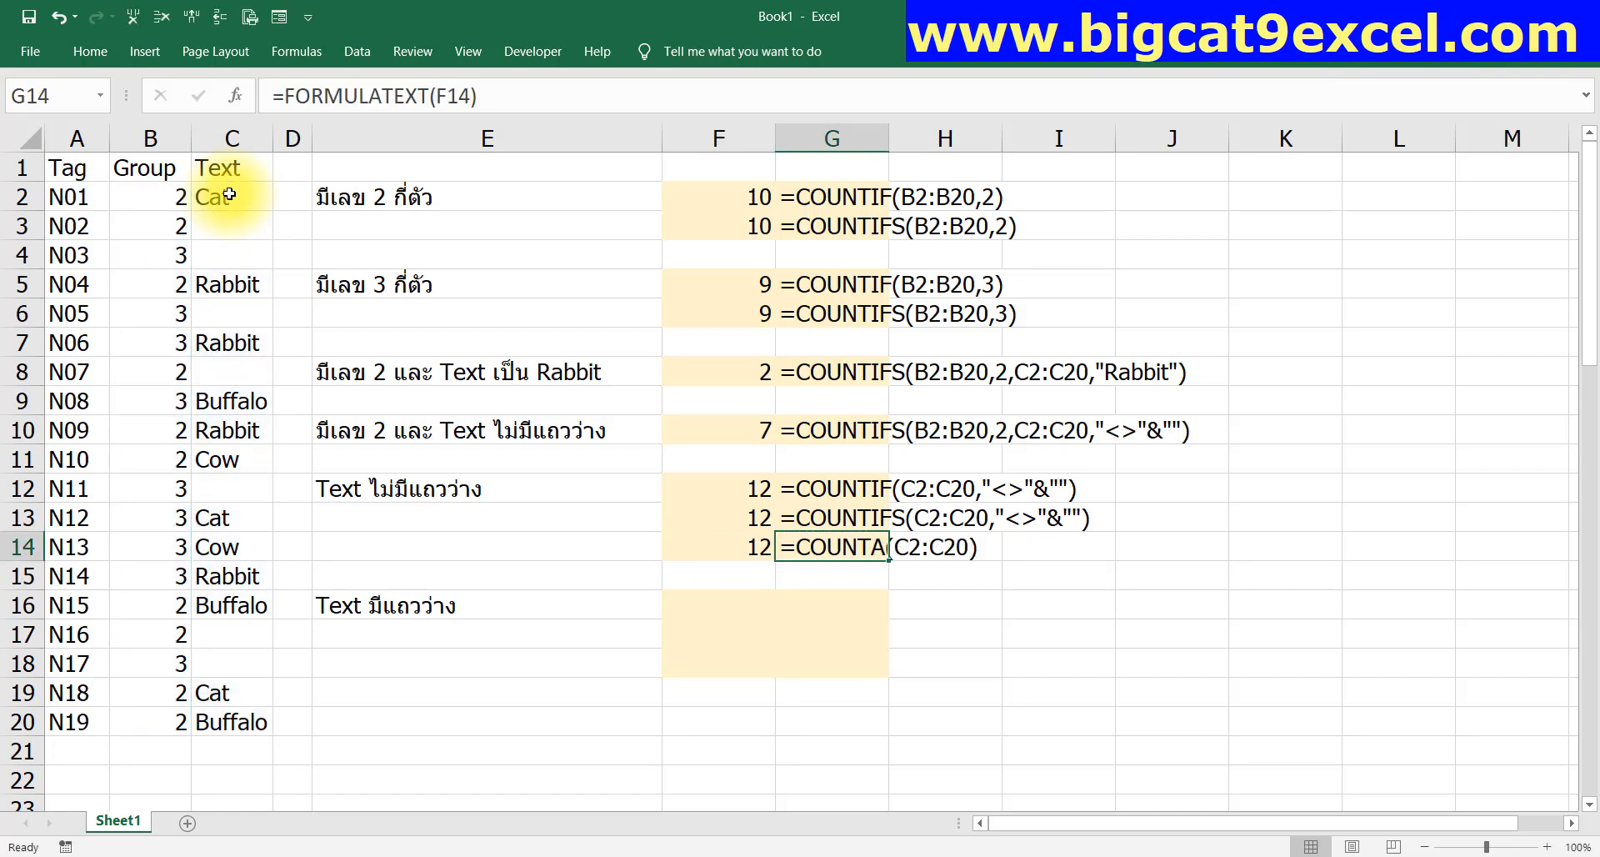
Select the Text entries in C2:C20 to examine which cells are filled and which are blank
{"action": "key", "text": "Down"}
{"action": "key", "text": "Left"}
{"action": "key", "text": "Down"}
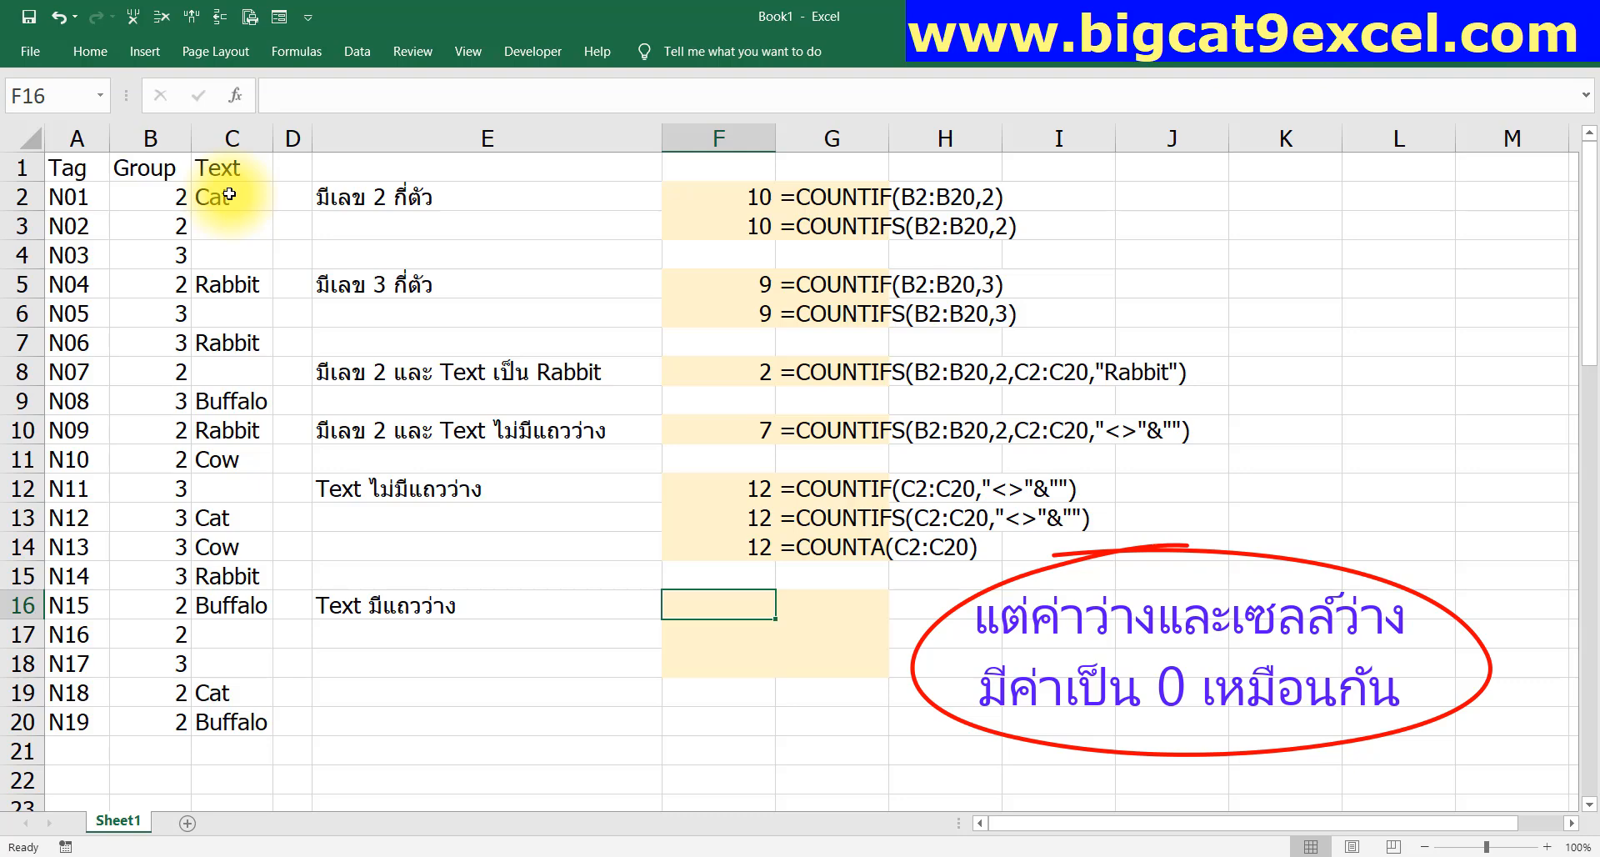
{"action": "key", "text": "Left"}
{"action": "key", "text": "Right"}
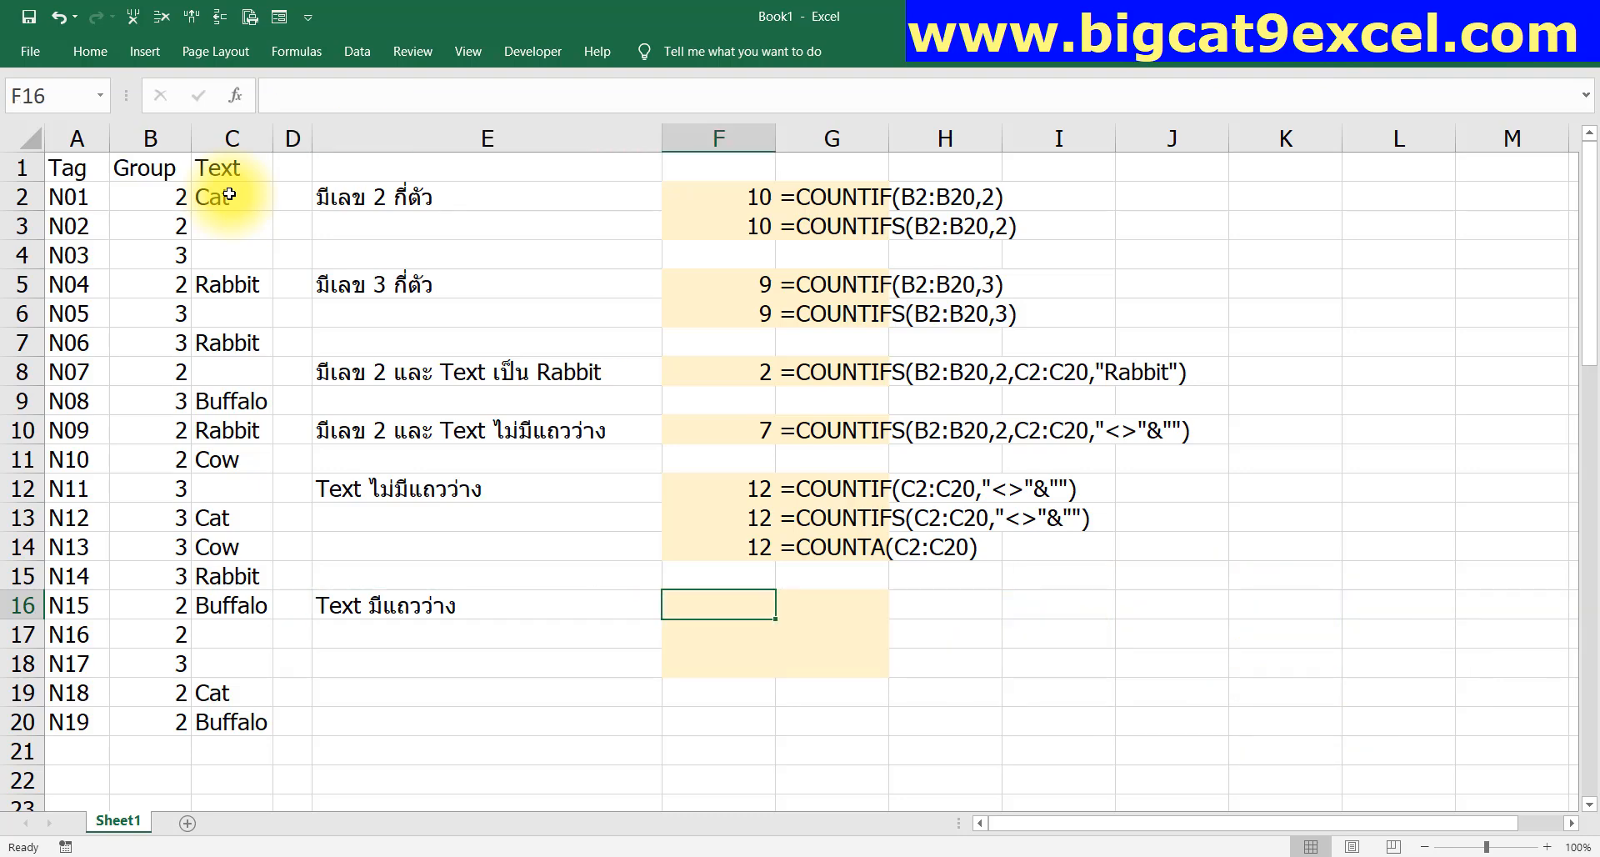
{"action": "key", "text": "Left"}
{"action": "key", "text": "Left"}
{"action": "key", "text": "Left"}
{"action": "key", "text": "Left"}
{"action": "key", "text": "ctrl+Up"}
{"action": "key", "text": "Right"}
{"action": "key", "text": "Down"}
{"action": "key", "text": "shift+Left"}
{"action": "key", "text": "ctrl+shift+Down"}
{"action": "key", "text": "shift+Right"}
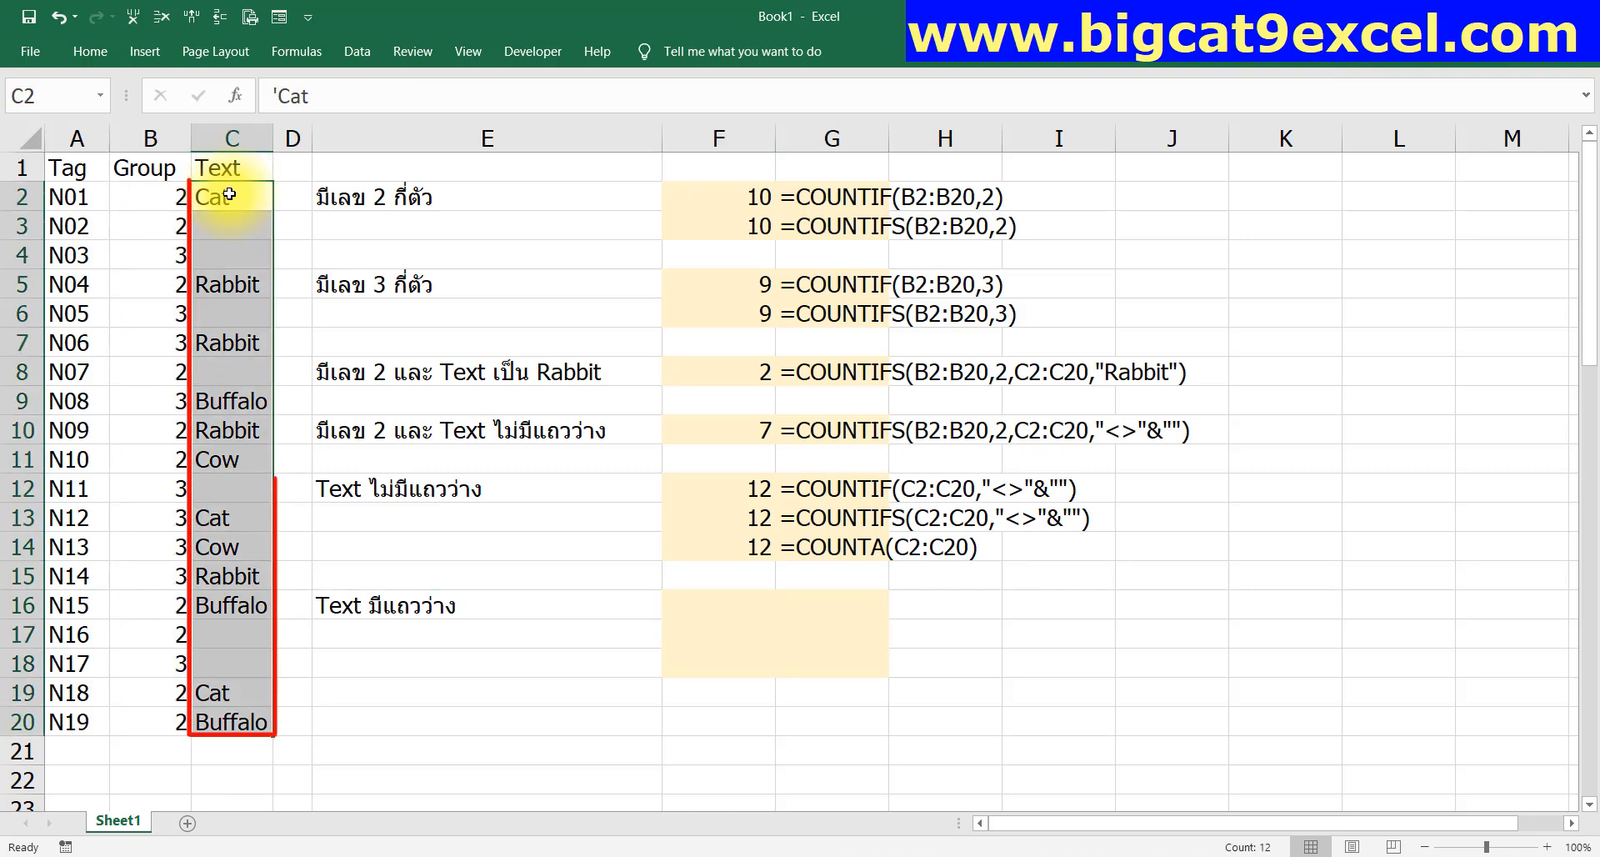
Start a COUNTIF formula in cell F16 with C2:C20 as its range
{"action": "key", "text": "Right"}
{"action": "key", "text": "Right"}
{"action": "key", "text": "Down"}
{"action": "key", "text": "Down"}
{"action": "key", "text": "Down"}
{"action": "key", "text": "Right"}
{"action": "key", "text": "Down"}
{"action": "key", "text": "Down"}
{"action": "key", "text": "Down"}
{"action": "key", "text": "Down"}
{"action": "key", "text": "Down"}
{"action": "key", "text": "Down"}
{"action": "key", "text": "Down"}
{"action": "key", "text": "Down"}
{"action": "key", "text": "Down"}
{"action": "key", "text": "Down"}
{"action": "key", "text": "Down"}
{"action": "type", "text": "="}
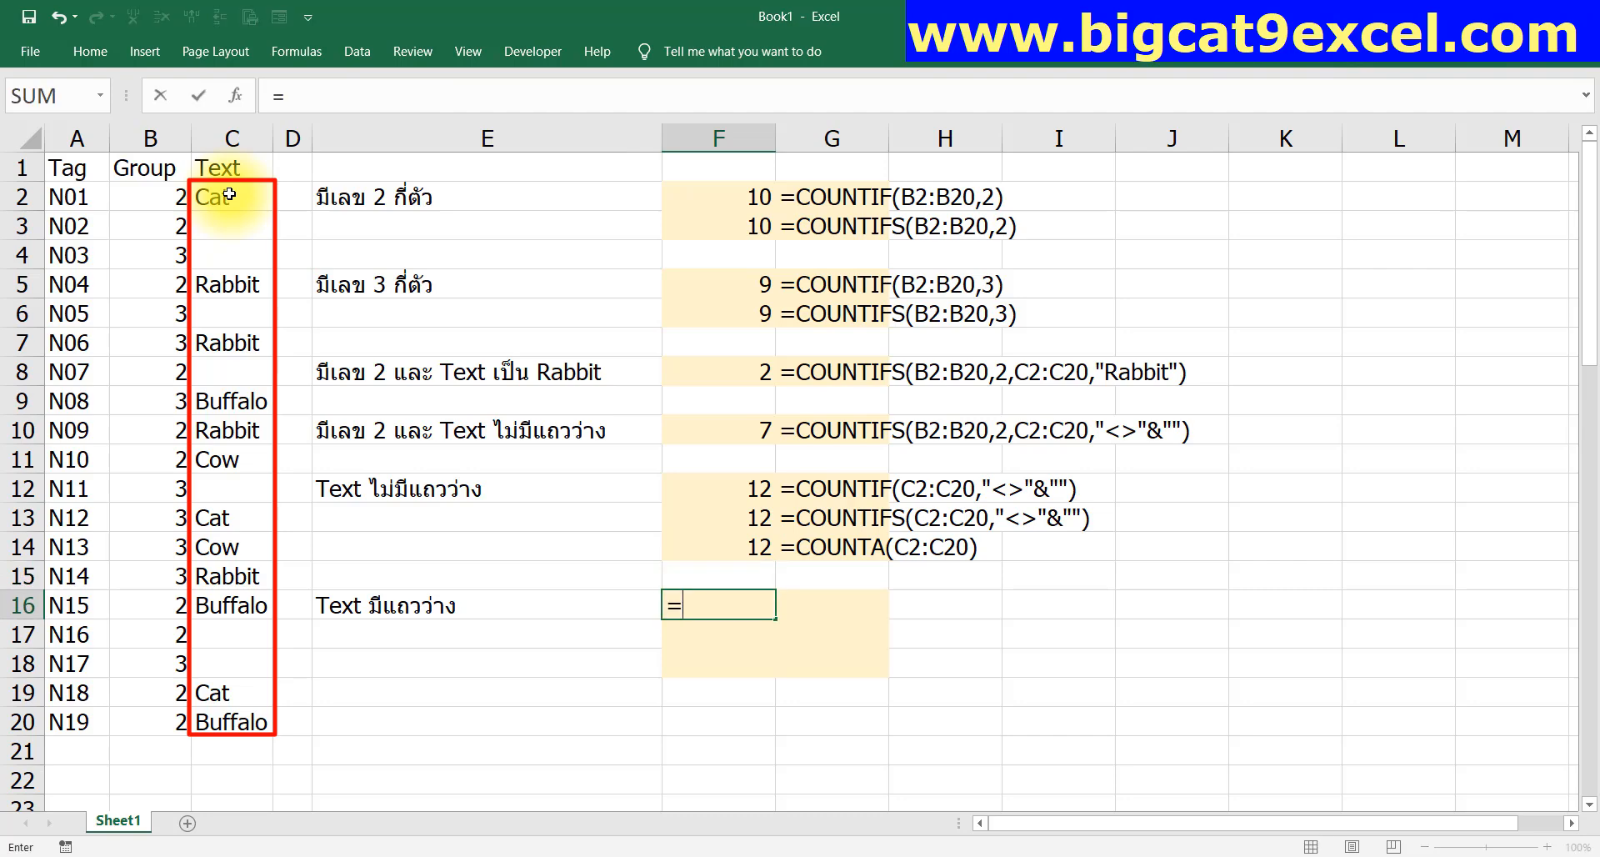
{"action": "type", "text": "count"}
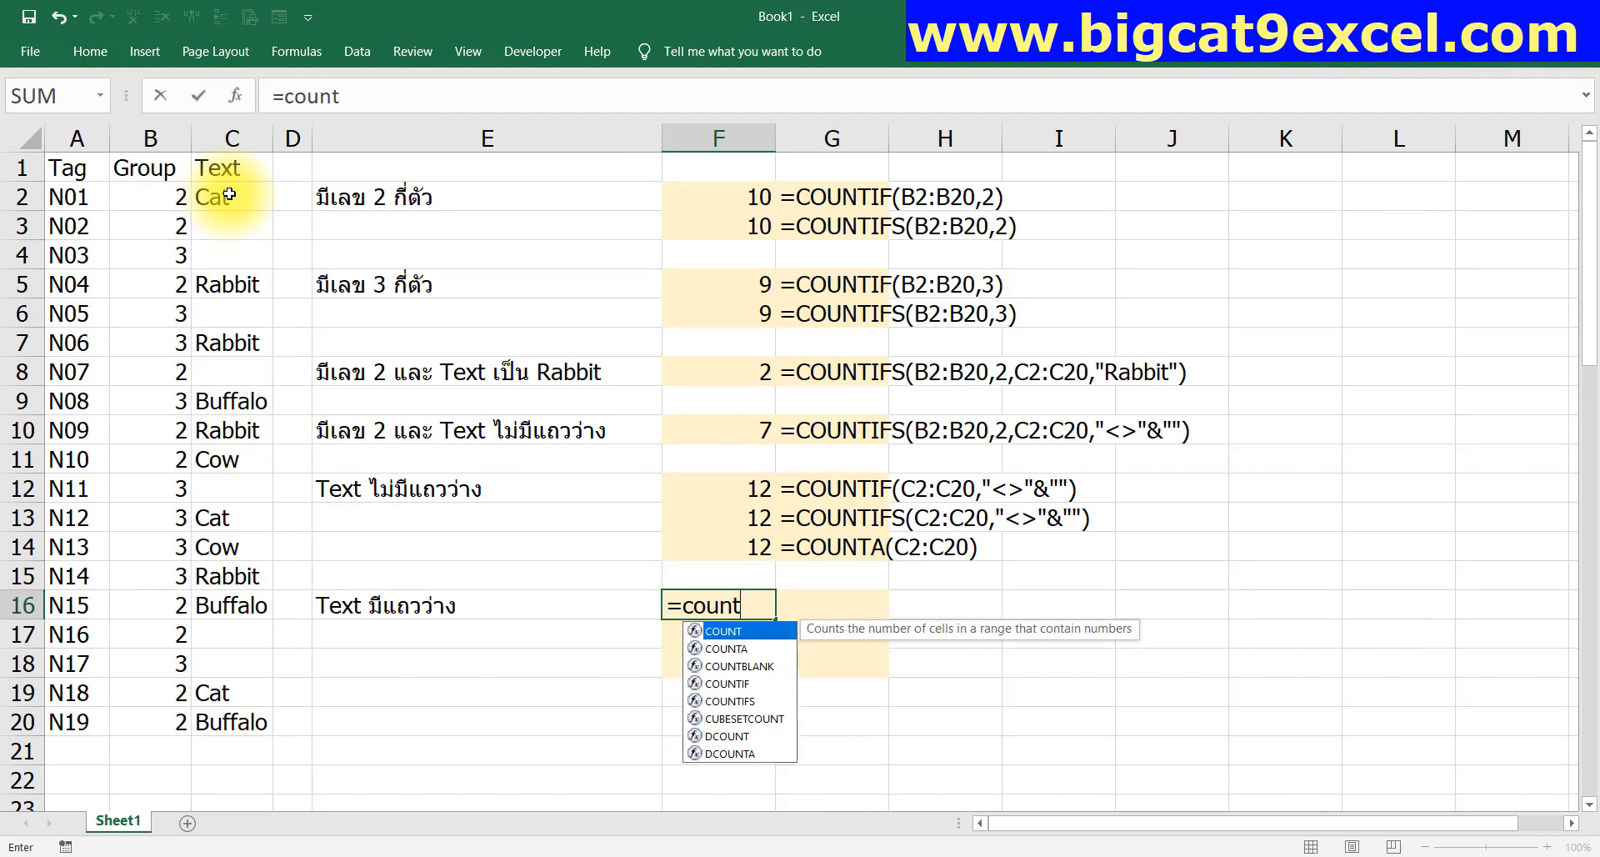
{"action": "type", "text": "if"}
{"action": "key", "text": "Tab"}
{"action": "key", "text": "ctrl+Home"}
{"action": "key", "text": "Down"}
{"action": "key", "text": "Right"}
{"action": "key", "text": "Right"}
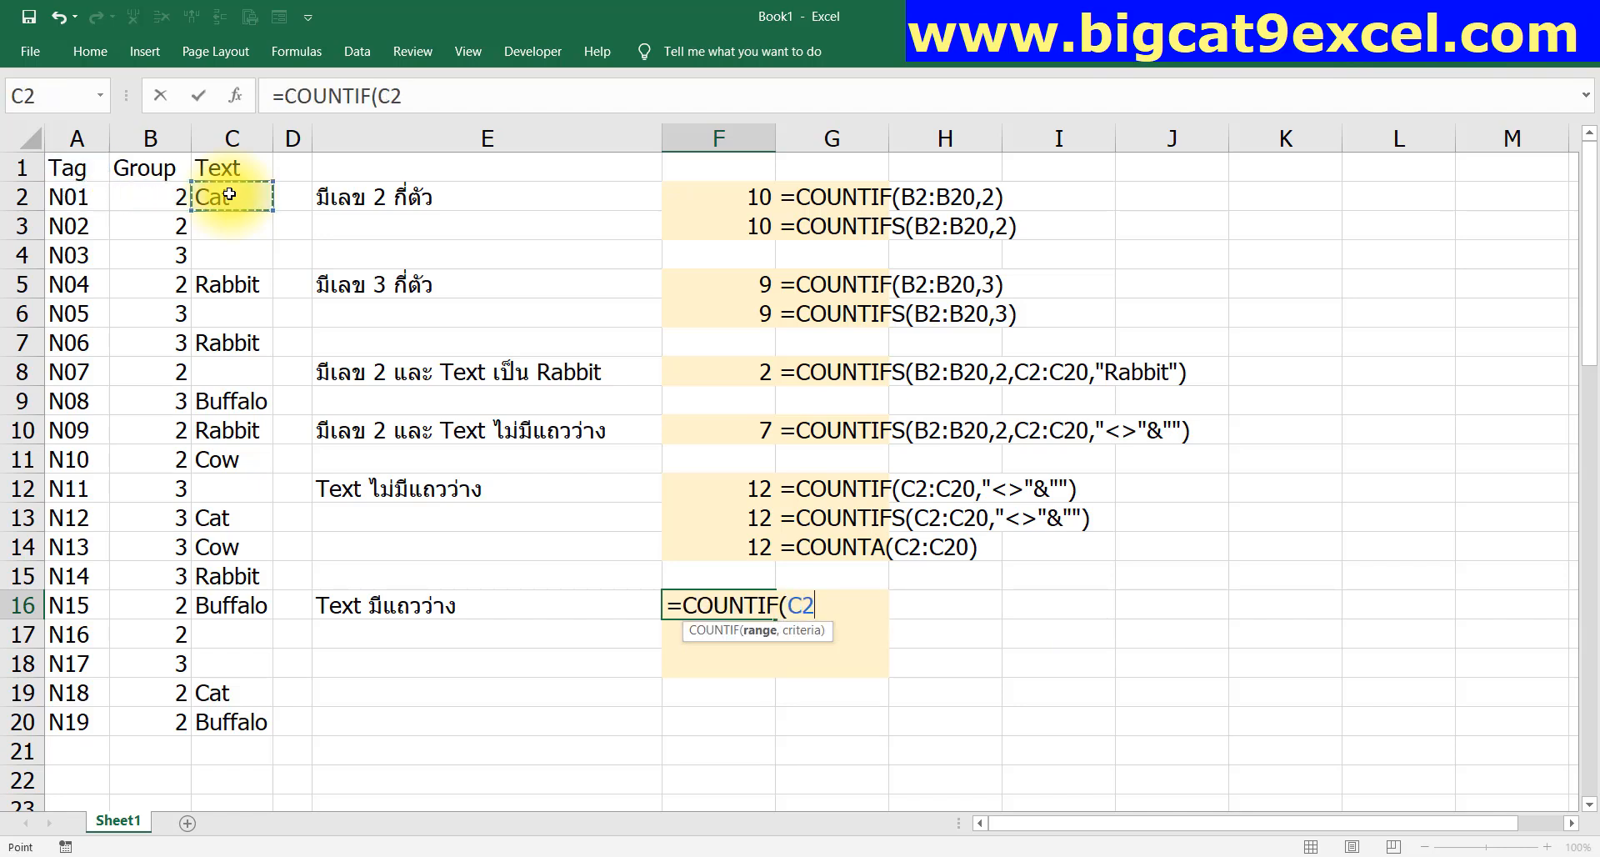
{"action": "key", "text": "ctrl+shift+Down"}
Add the blank criterion "" and complete the COUNTIF formula in F16
{"action": "type", "text": ",\""}
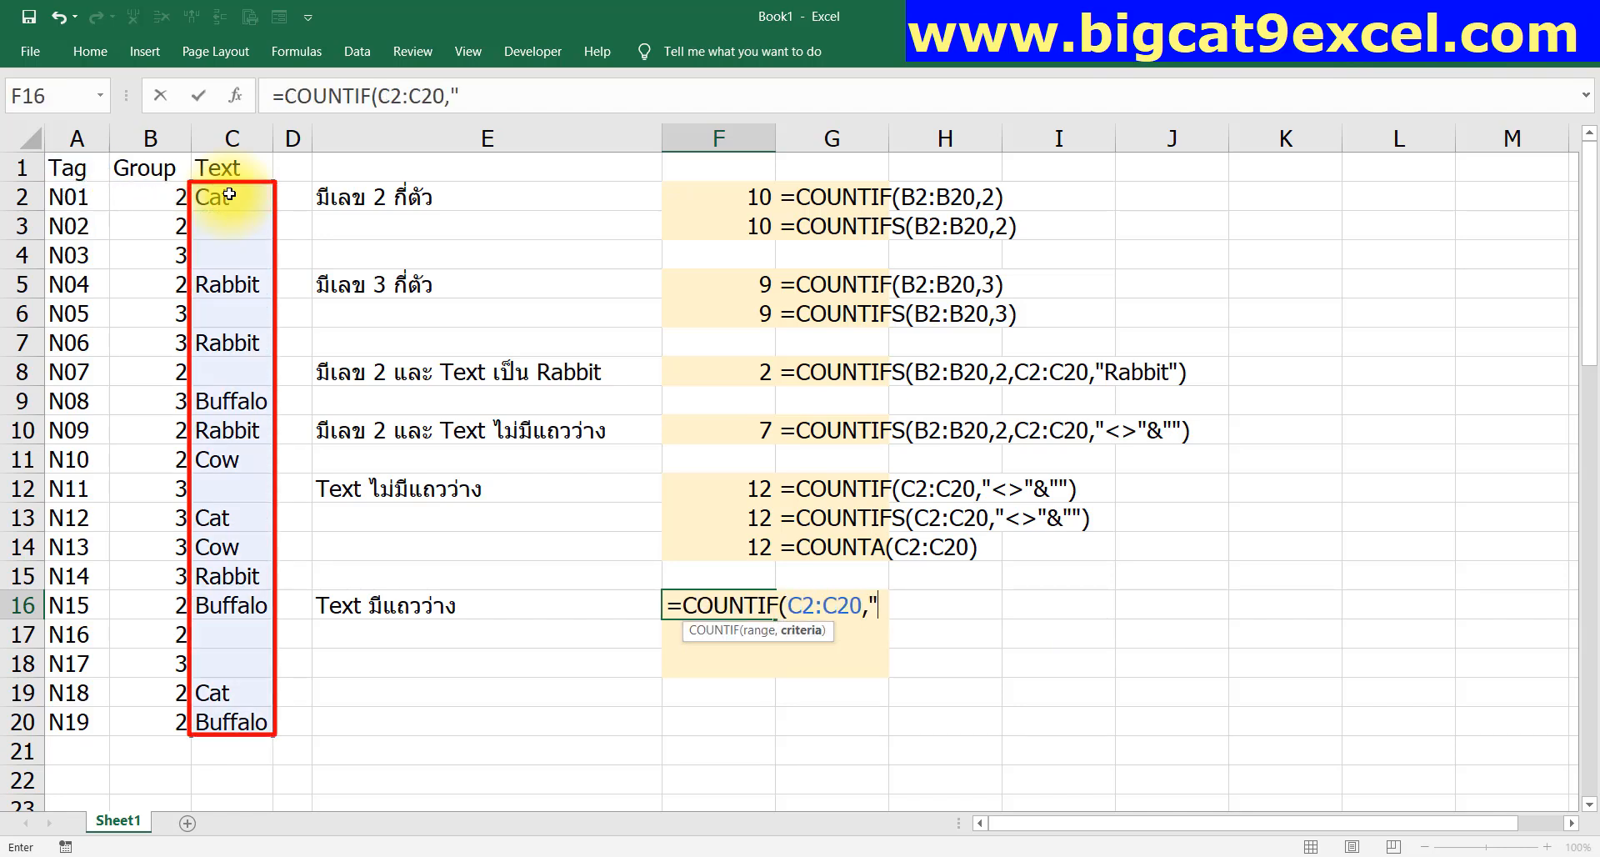
{"action": "type", "text": "\")"}
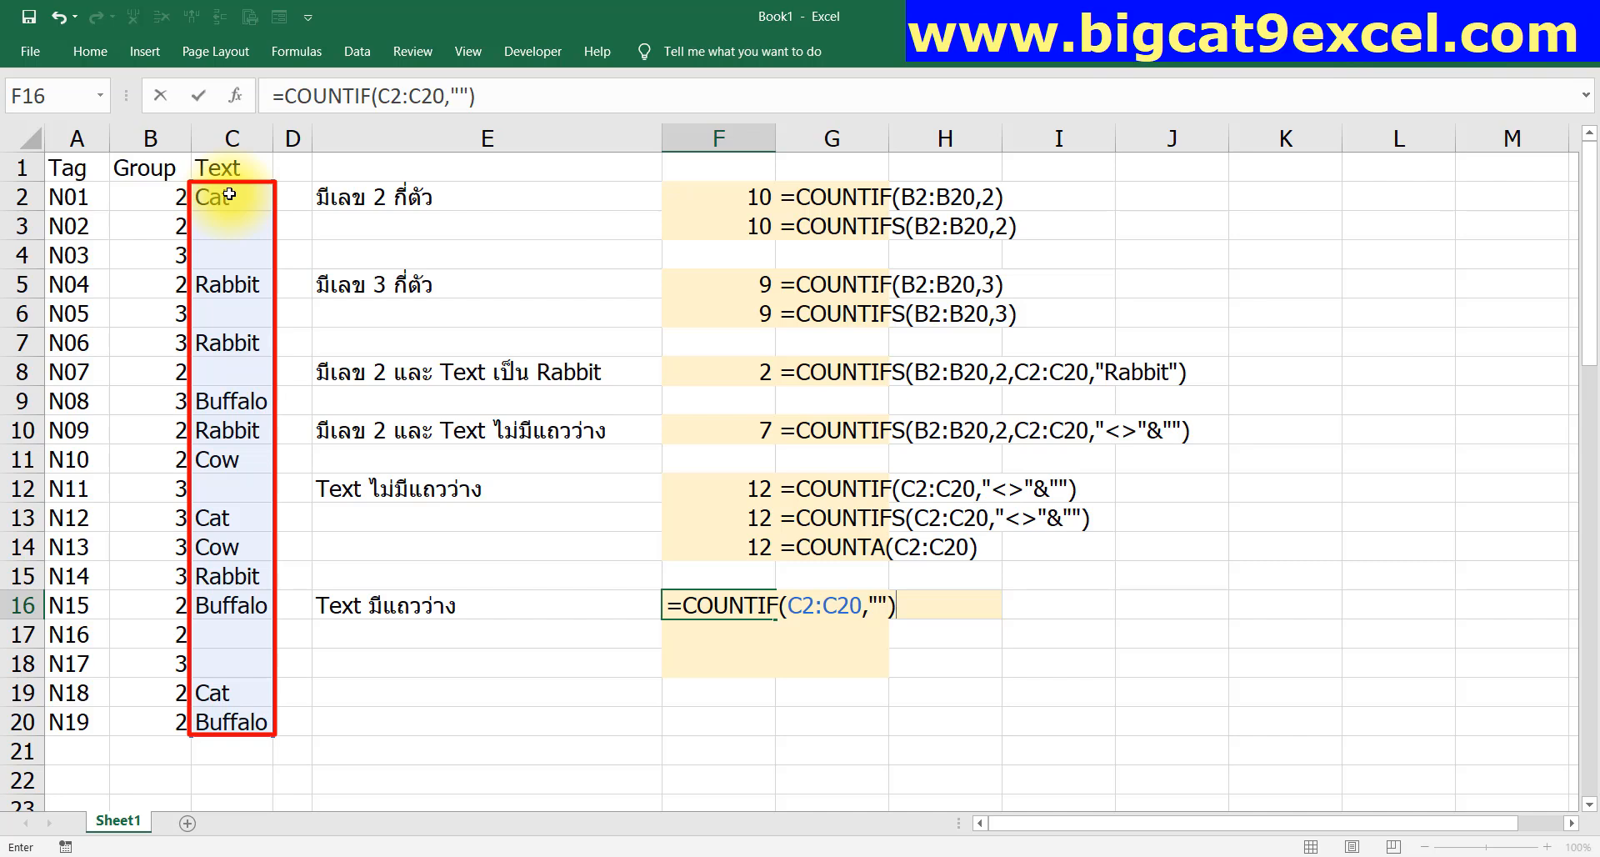
{"action": "key", "text": "Return"}
Copy the FORMULATEXT formula from G14 to G16 to display the COUNTIF blank formula
{"action": "key", "text": "Up"}
{"action": "key", "text": "Up"}
{"action": "key", "text": "Up"}
{"action": "key", "text": "Right"}
{"action": "key", "text": "ctrl+c"}
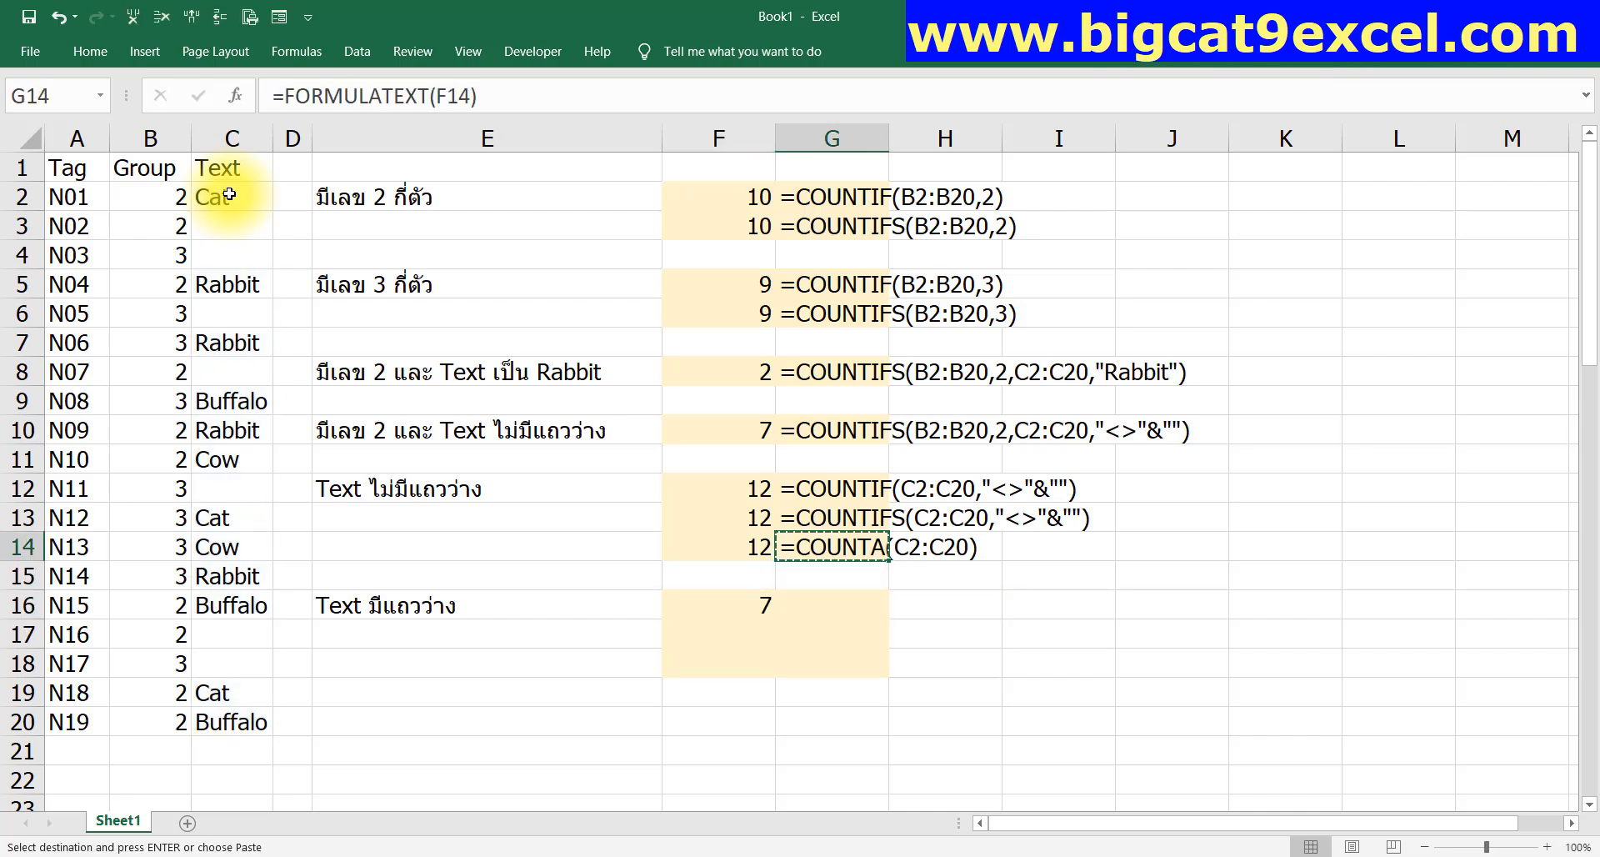
{"action": "key", "text": "Down"}
{"action": "key", "text": "Down"}
{"action": "key", "text": "Return"}
Enter a COUNTIFS formula in cell F17 with range C2:C20 and the blank criterion ""
{"action": "key", "text": "Left"}
{"action": "key", "text": "Down"}
{"action": "type", "text": "=COUNTIFS("}
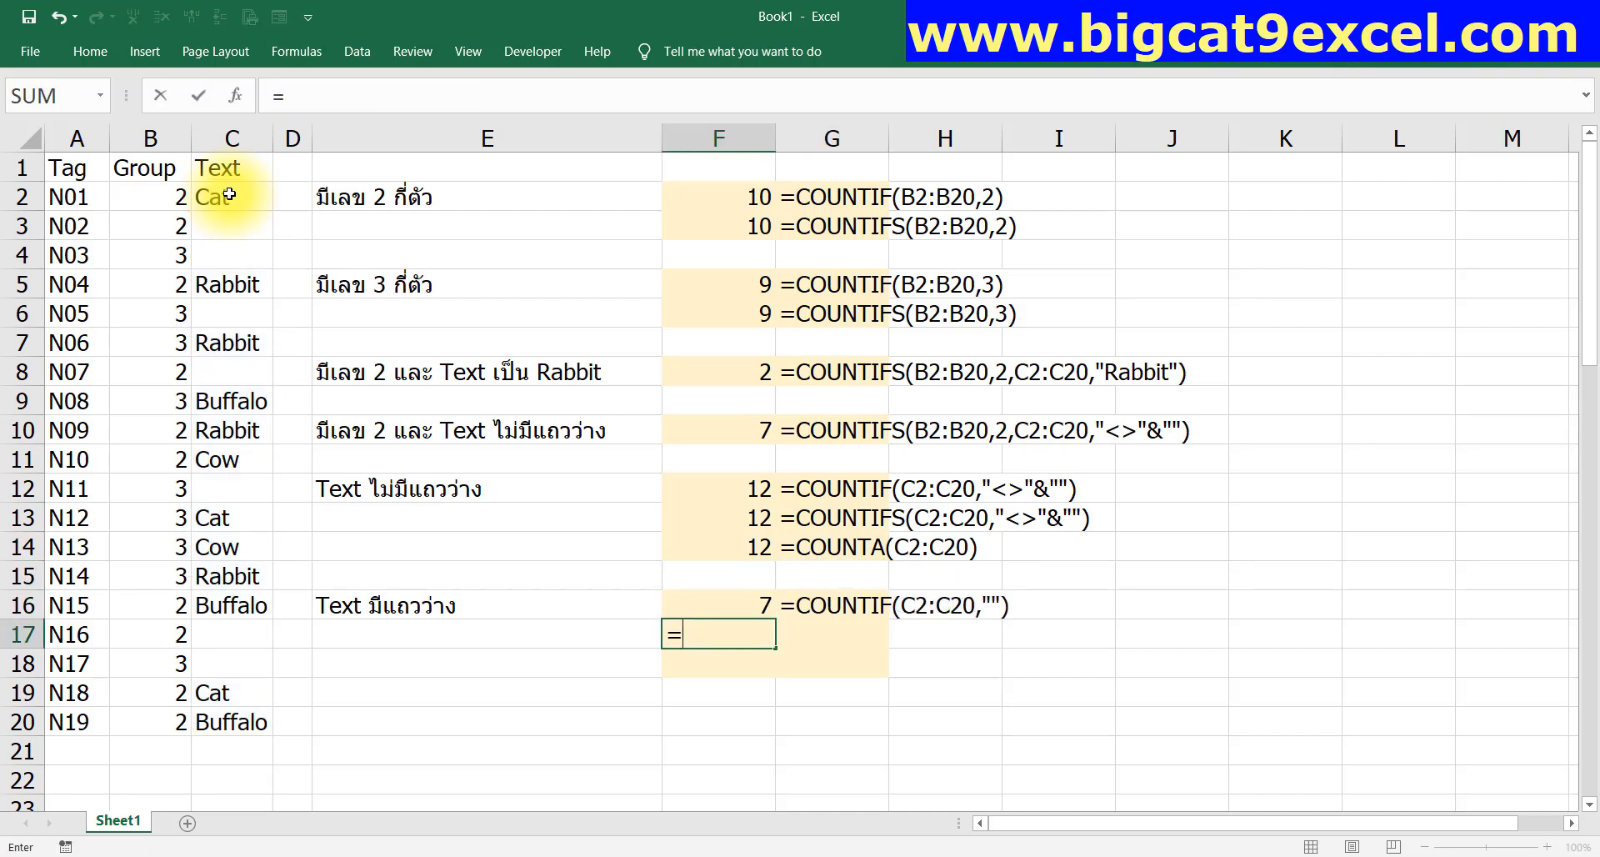
{"action": "left_click", "coordinate": [230, 194]}
{"action": "key", "text": "ctrl+shift+Down"}
{"action": "key", "text": "ctrl+shift+Down"}
{"action": "key", "text": "ctrl+shift+Down"}
{"action": "key", "text": "ctrl+shift+Down"}
{"action": "key", "text": "ctrl+shift+Down"}
{"action": "key", "text": "ctrl+shift+Down"}
{"action": "key", "text": "ctrl+shift+Down"}
{"action": "key", "text": "ctrl+shift+Down"}
{"action": "type", "text": ",\"\")"}
{"action": "key", "text": "Return"}
Copy the FORMULATEXT formula from G16 to G17 to display the COUNTIFS blank formula
{"action": "key", "text": "Up"}
{"action": "key", "text": "Up"}
{"action": "key", "text": "Right"}
{"action": "key", "text": "ctrl+c"}
{"action": "key", "text": "Down"}
{"action": "key", "text": "Return"}
Enter a COUNTBLANK formula in cell F18 with the range C2:C20
{"action": "key", "text": "Left"}
{"action": "key", "text": "Down"}
{"action": "type", "text": "=counti"}
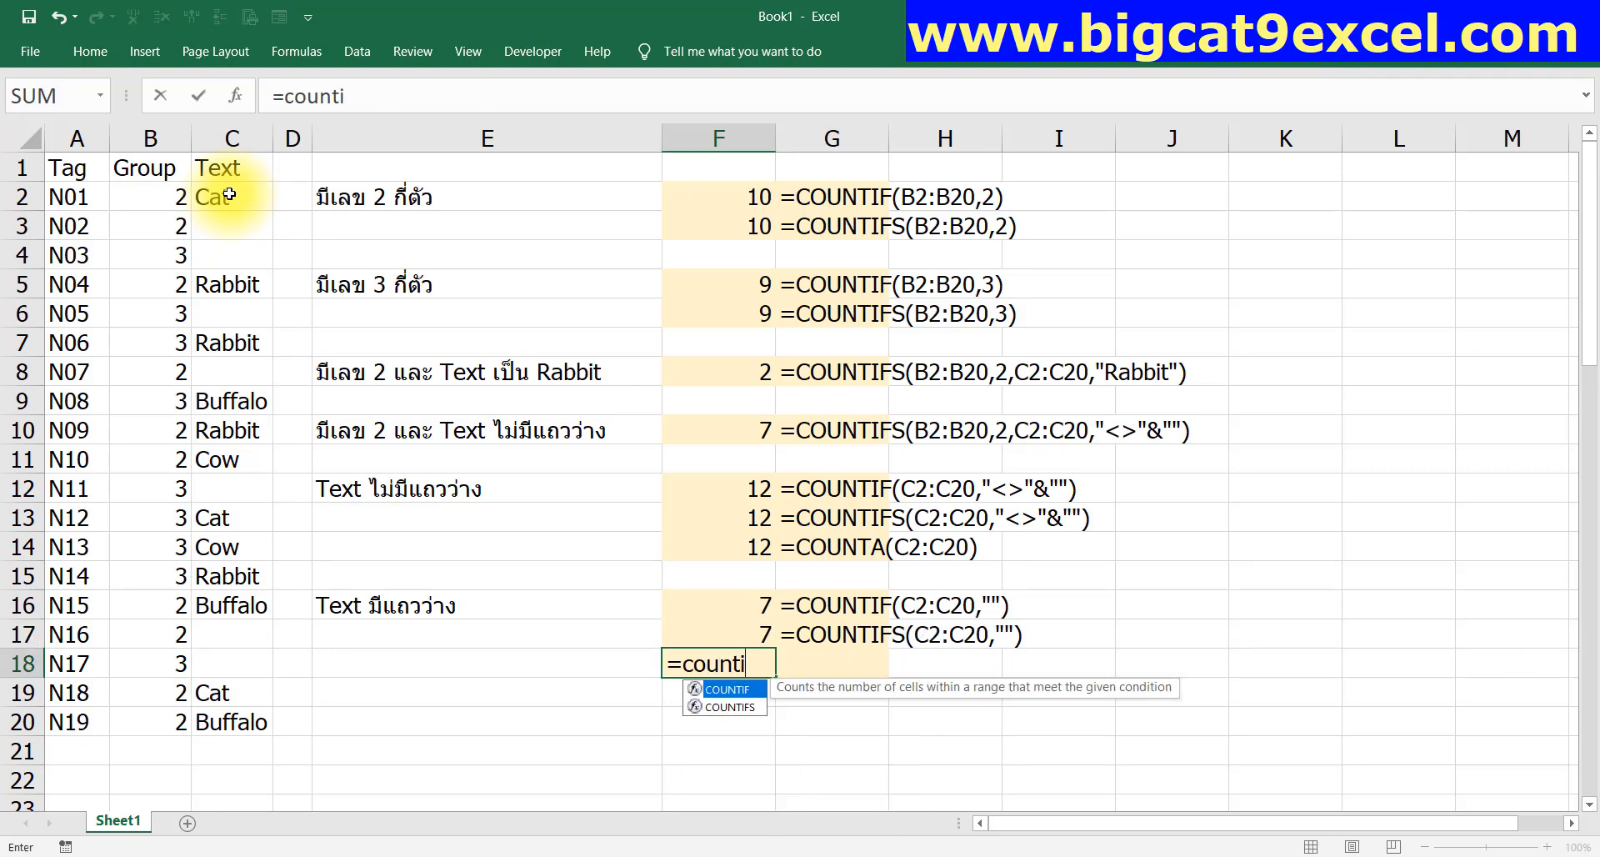
{"action": "key", "text": "BackSpace"}
{"action": "type", "text": "b"}
{"action": "key", "text": "Tab"}
{"action": "key", "text": "ctrl+Home"}
{"action": "key", "text": "Down"}
{"action": "key", "text": "Right"}
{"action": "key", "text": "Right"}
{"action": "key", "text": "ctrl+shift+Down"}
{"action": "key", "text": "ctrl+shift+Down"}
{"action": "key", "text": "ctrl+shift+Down"}
{"action": "key", "text": "ctrl+shift+Down"}
{"action": "key", "text": "ctrl+shift+Down"}
{"action": "key", "text": "ctrl+shift+Down"}
{"action": "key", "text": "ctrl+shift+Down"}
{"action": "key", "text": "ctrl+shift+Down"}
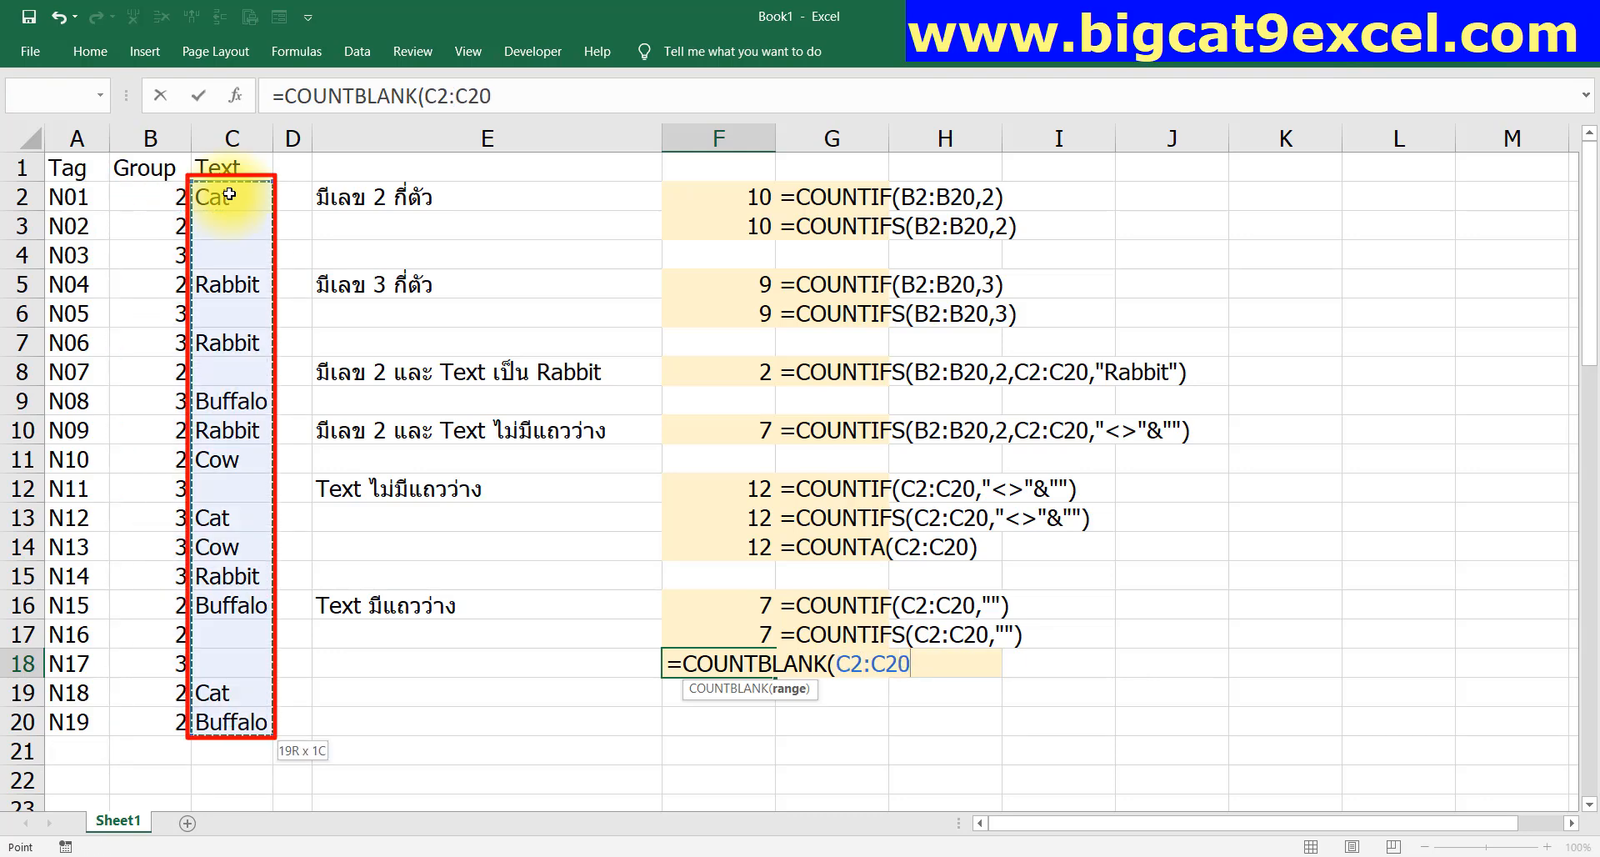
{"action": "key", "text": "Return"}
Copy the FORMULATEXT formula from G17 to G18 to display the COUNTBLANK formula
{"action": "key", "text": "Up"}
{"action": "key", "text": "Up"}
{"action": "key", "text": "Right"}
{"action": "key", "text": "ctrl+c"}
{"action": "key", "text": "Down"}
{"action": "key", "text": "Return"}
{"action": "key", "text": "Down"}
{"action": "key", "text": "Left"}
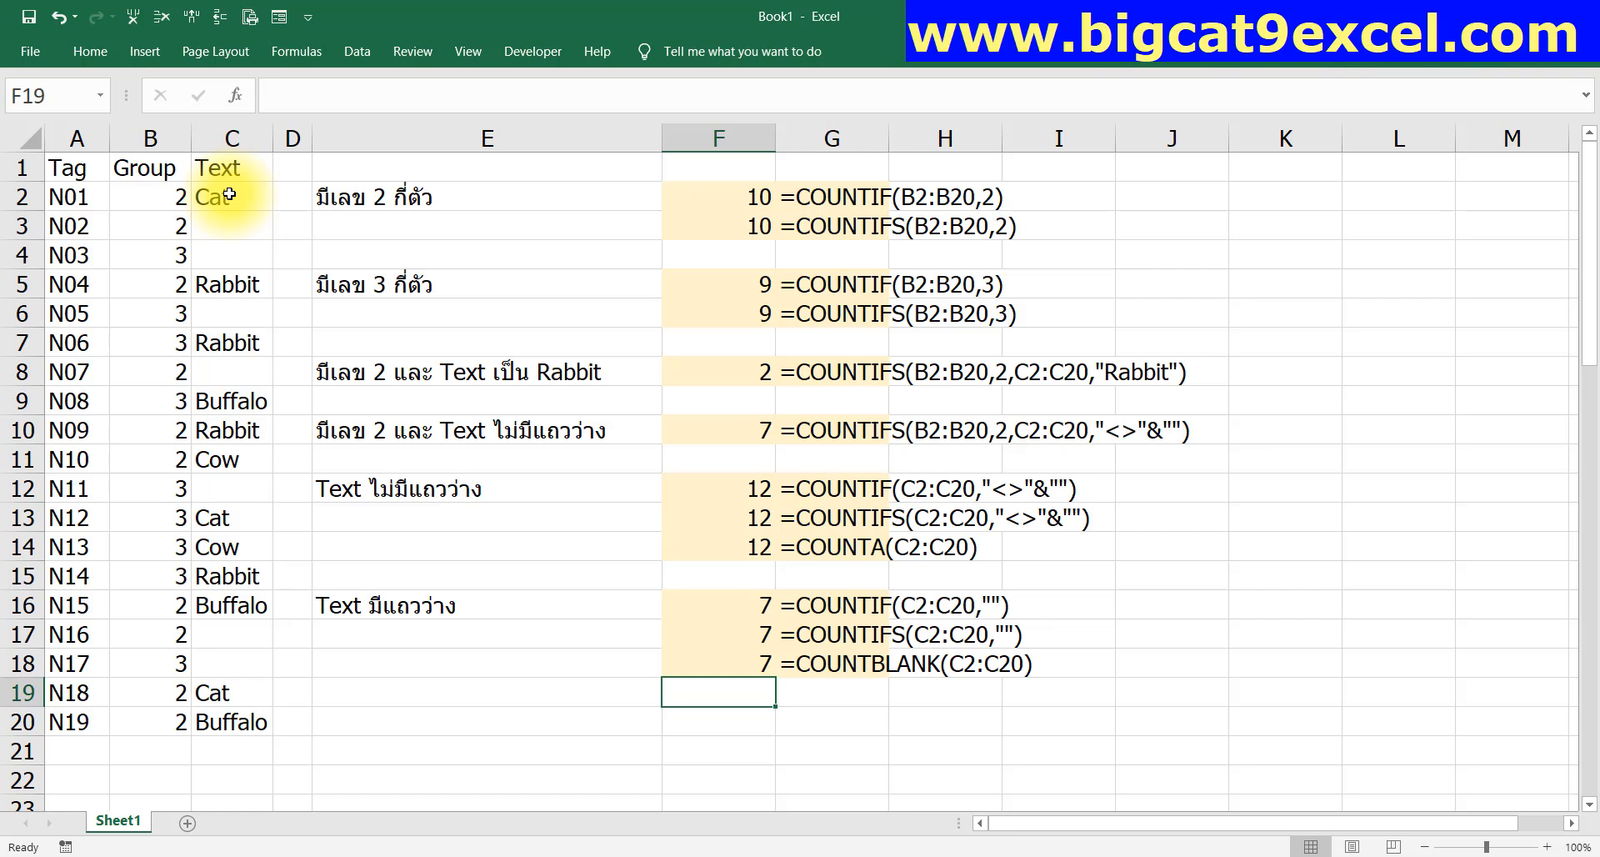